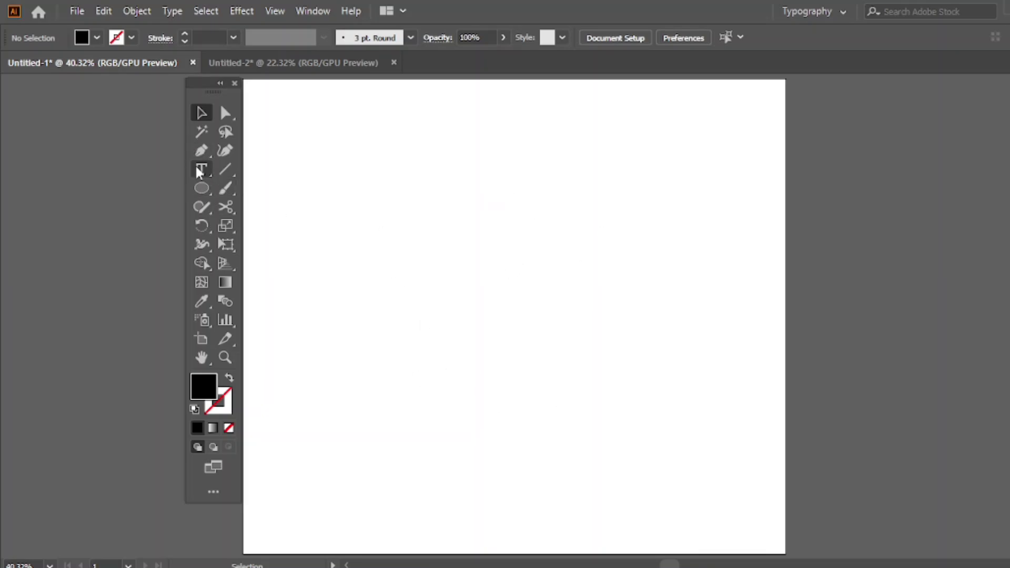
Type a serif letter H in Baskerville Old Face, enlarge it and move it down-left.
left_click_drag(200, 171, 286, 165)
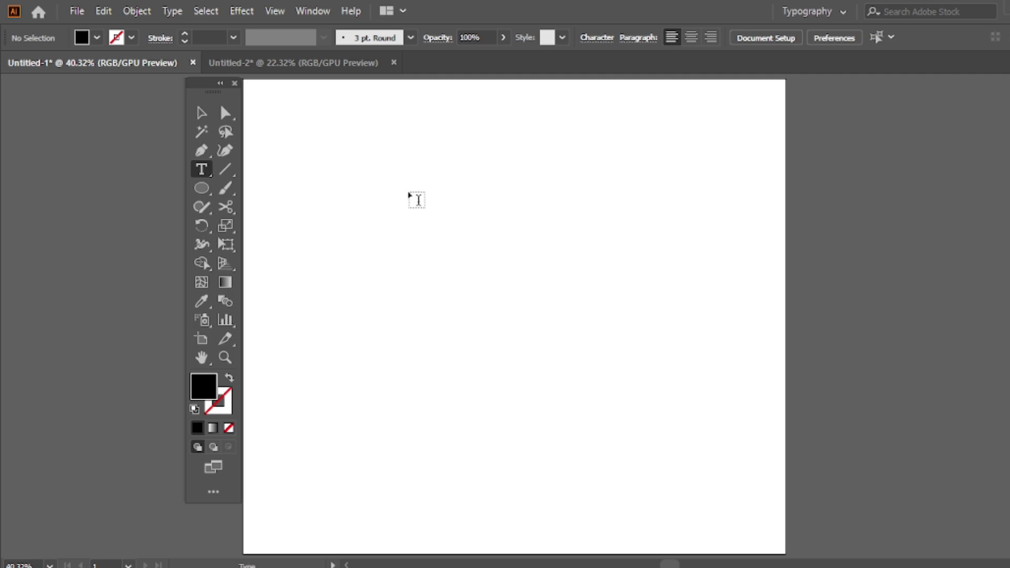
left_click(422, 283)
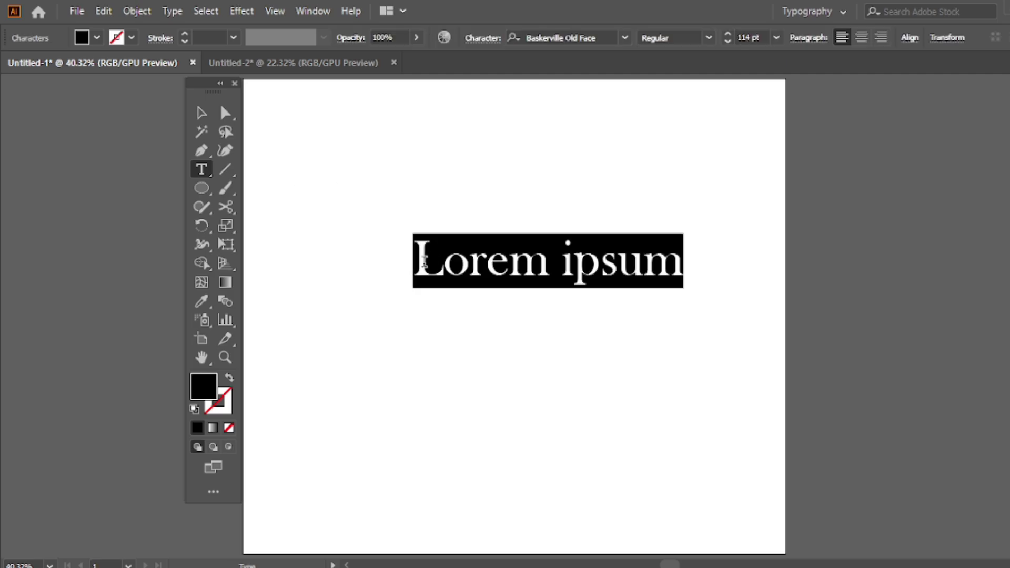
type("H")
left_click(200, 113)
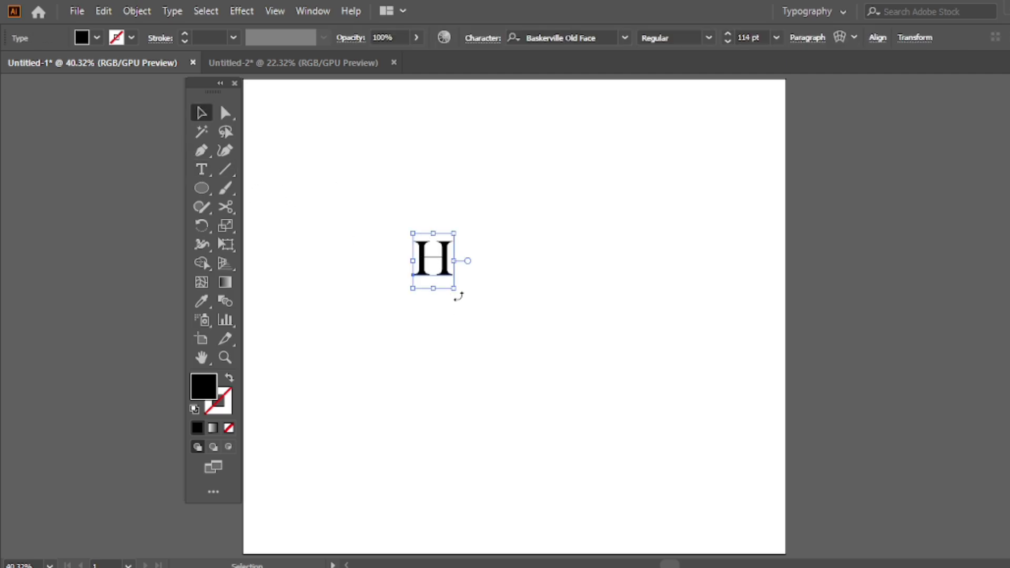
left_click_drag(456, 293, 602, 391)
left_click_drag(491, 292, 480, 350)
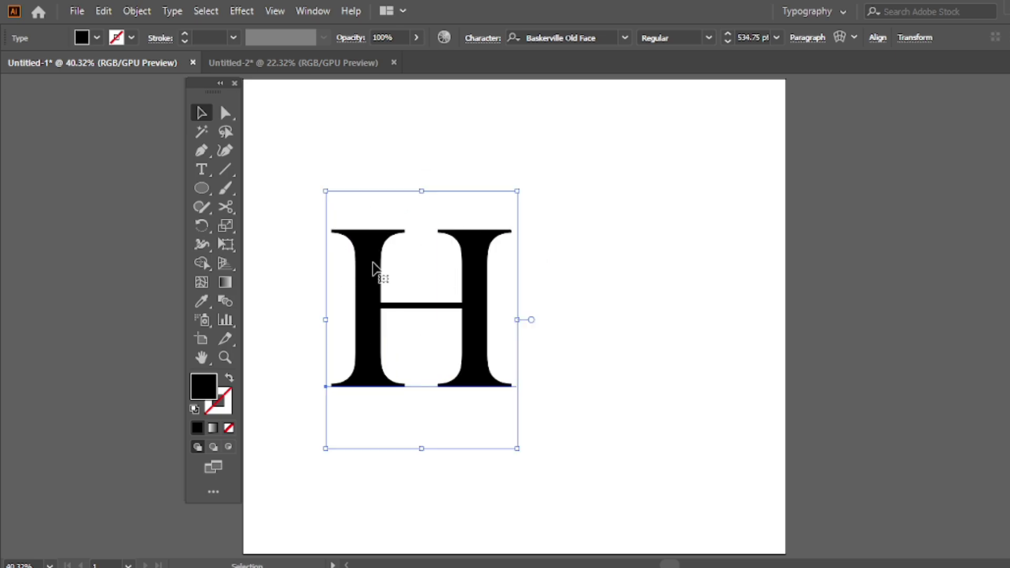
Search NEX in the font list and set the H in Nexa Bold, undoing a trial duplicate.
left_click(625, 38)
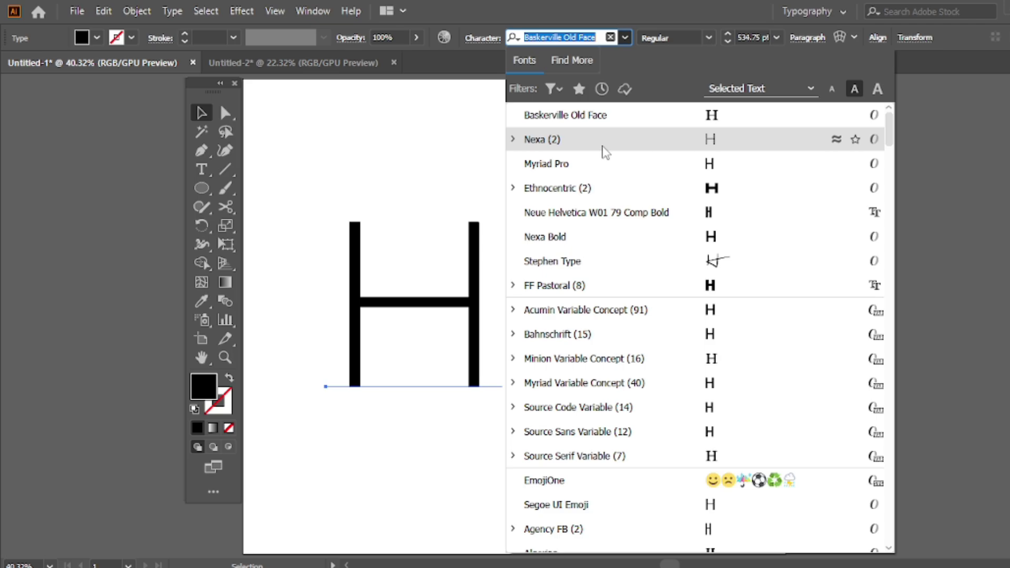
left_click(603, 145)
left_click(625, 37)
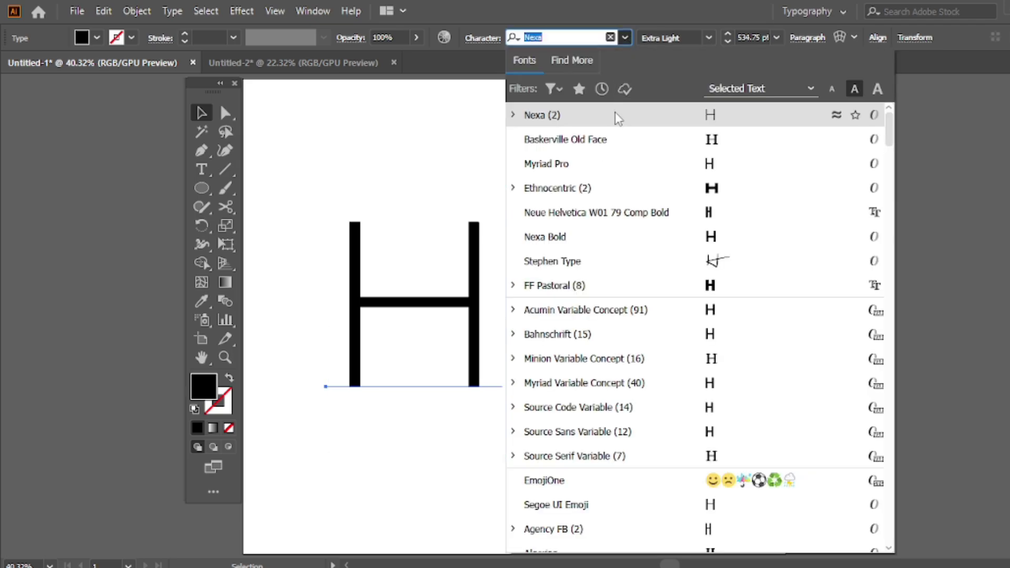
type("NEX")
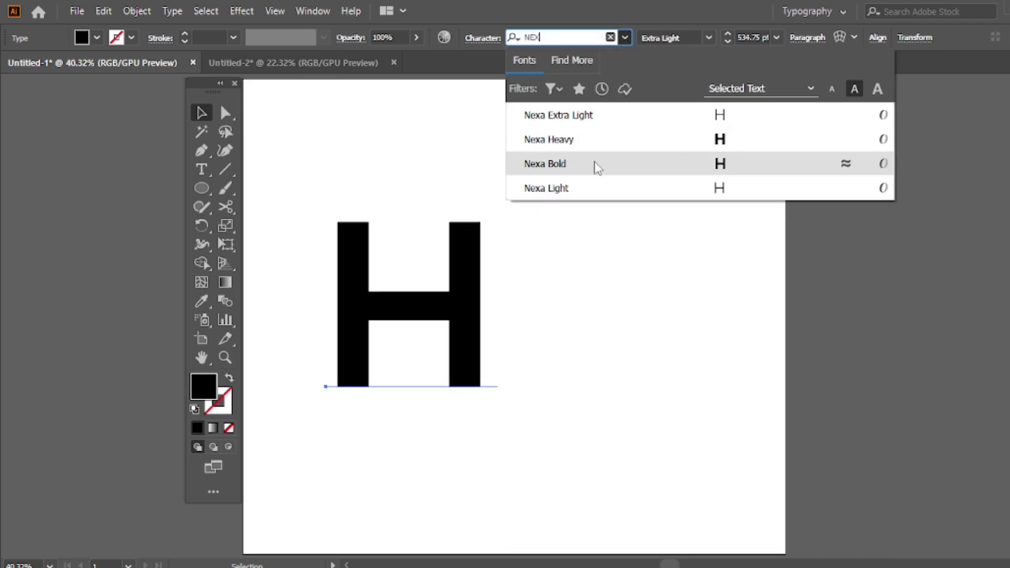
left_click(594, 164)
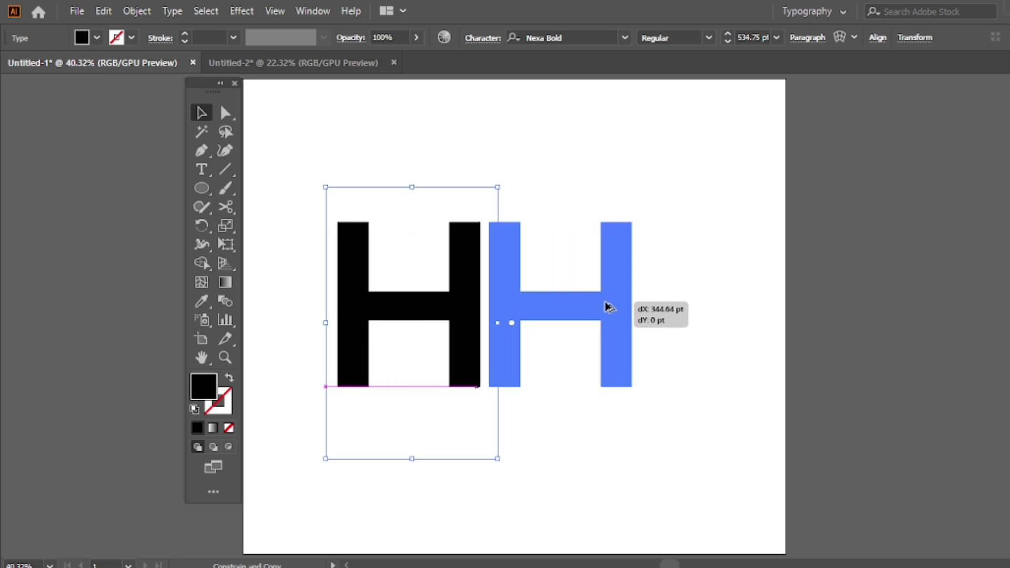
left_click_drag(452, 310, 614, 311)
key("ctrl+z")
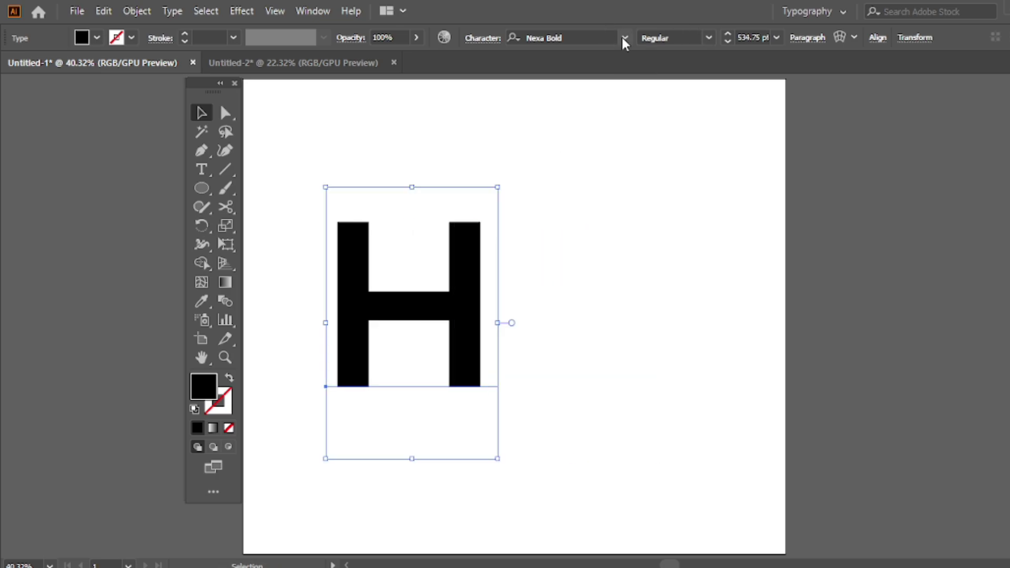
Switch the H to Nexa Heavy and place a duplicate directly to its right.
left_click(625, 38)
type("N")
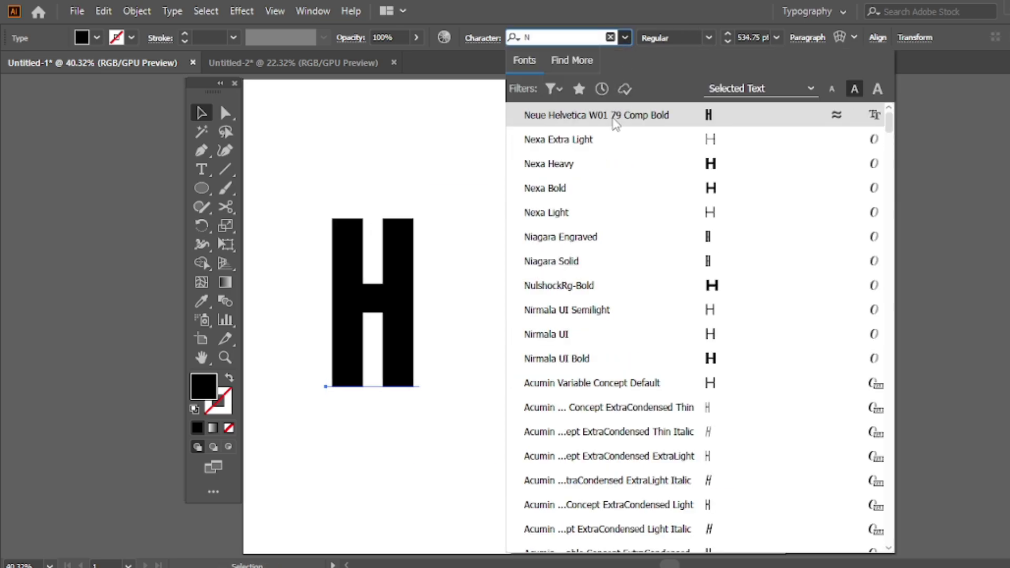
type("E")
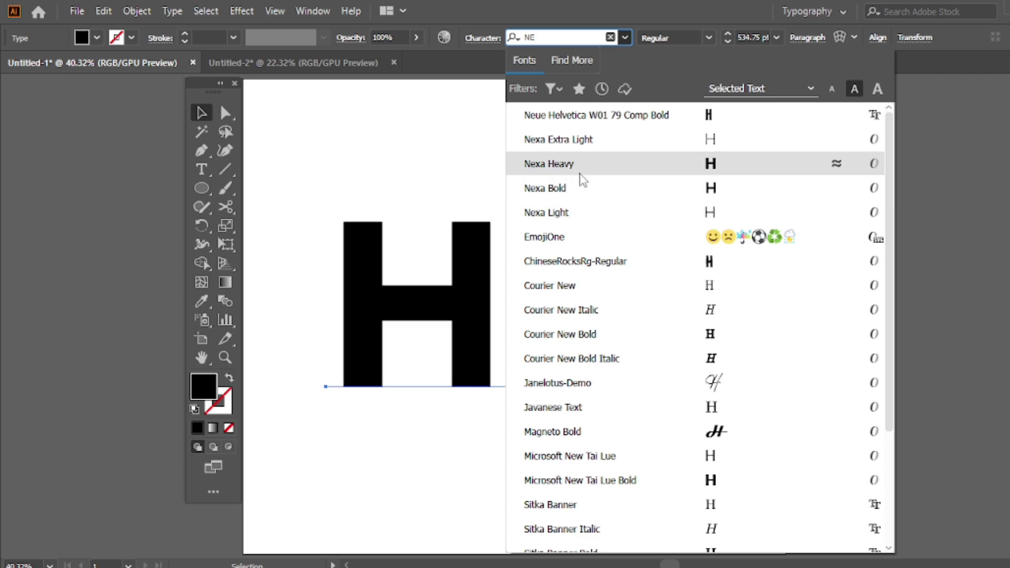
left_click(577, 164)
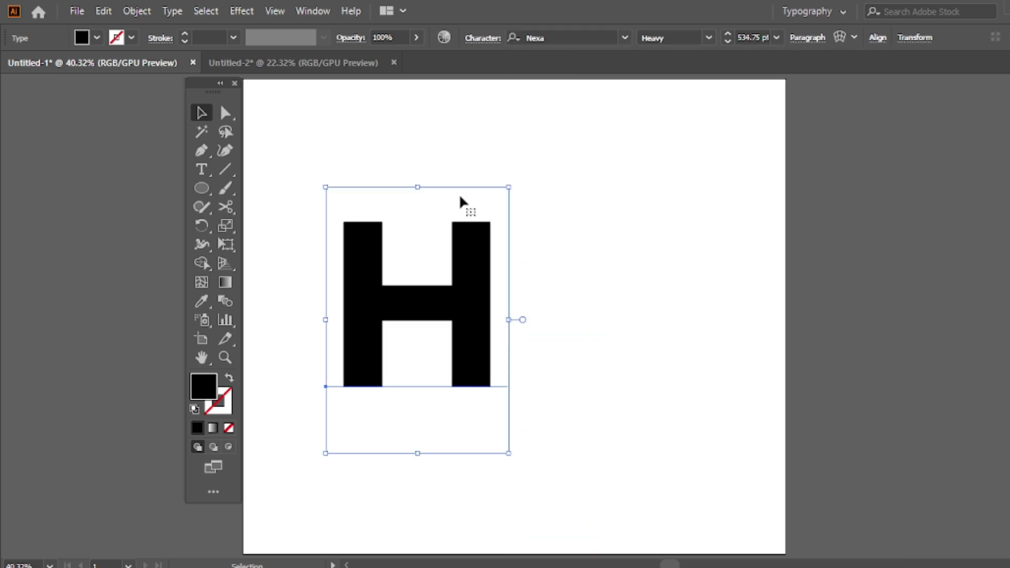
left_click_drag(480, 286, 648, 283)
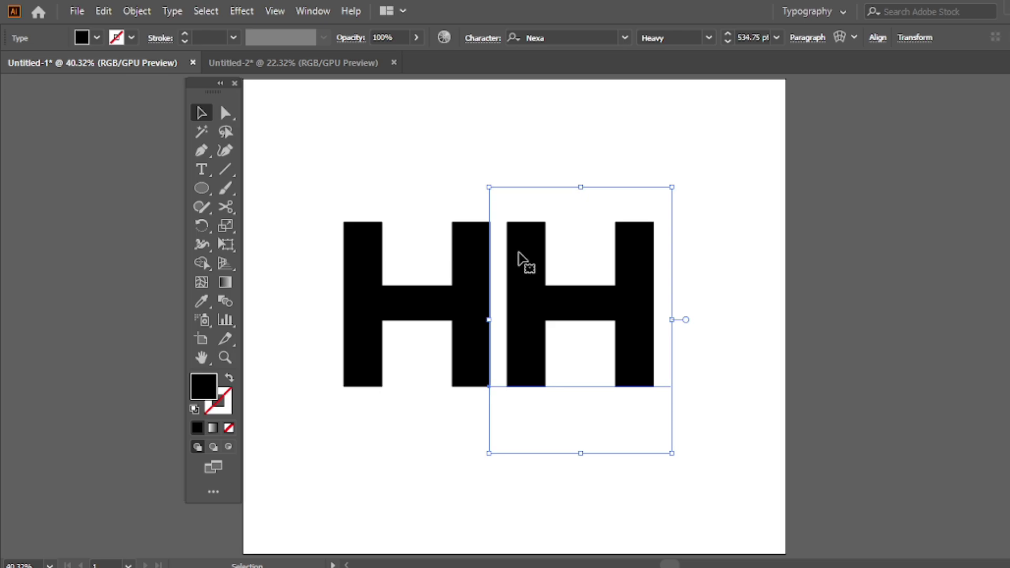
Change the duplicated letter from H to S.
key("t")
double_click(594, 257)
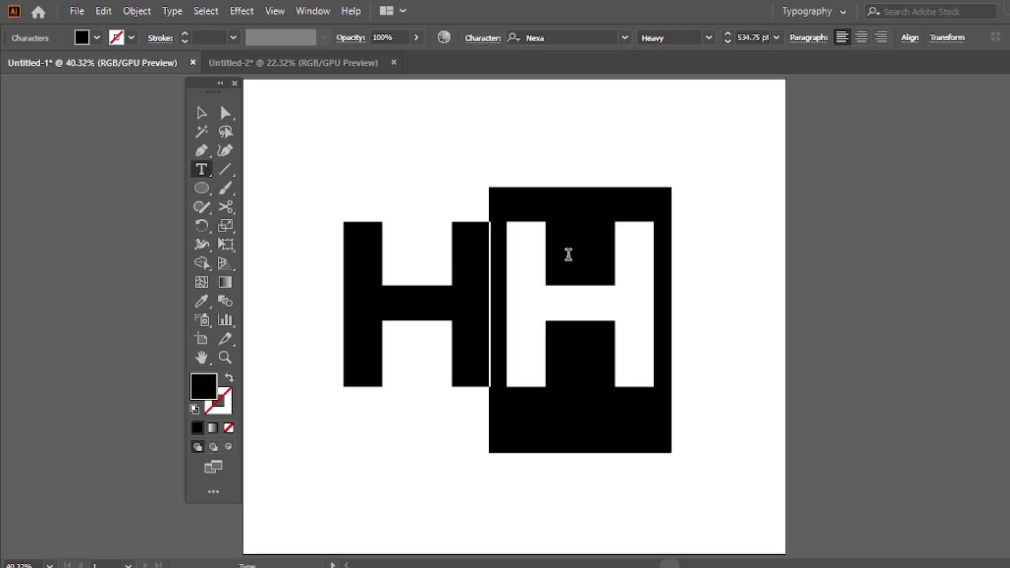
type("S")
Shrink both letters together and convert them to outlines.
left_click(199, 112)
left_click_drag(356, 162, 574, 326)
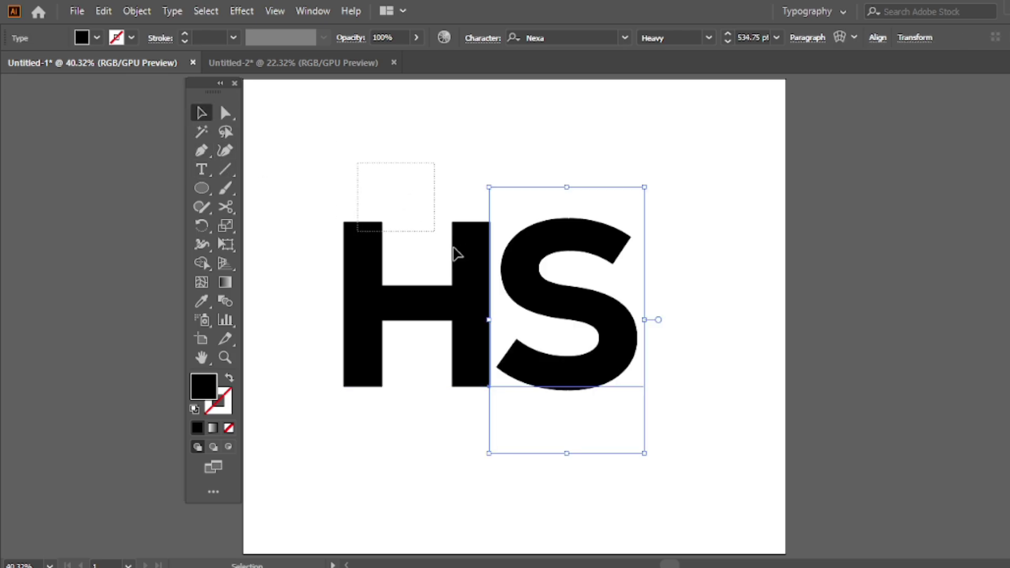
left_click_drag(644, 321, 611, 320)
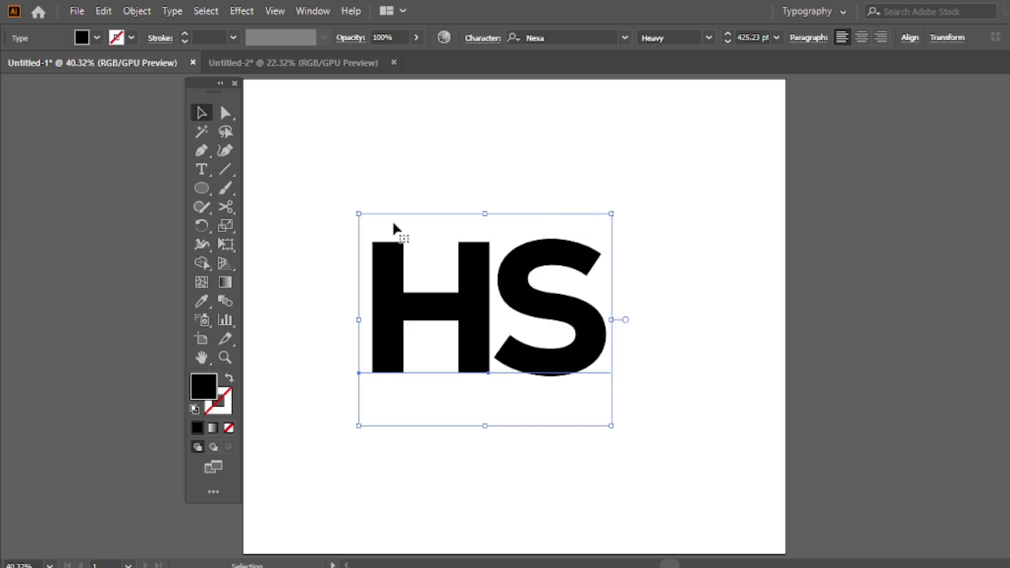
right_click(425, 144)
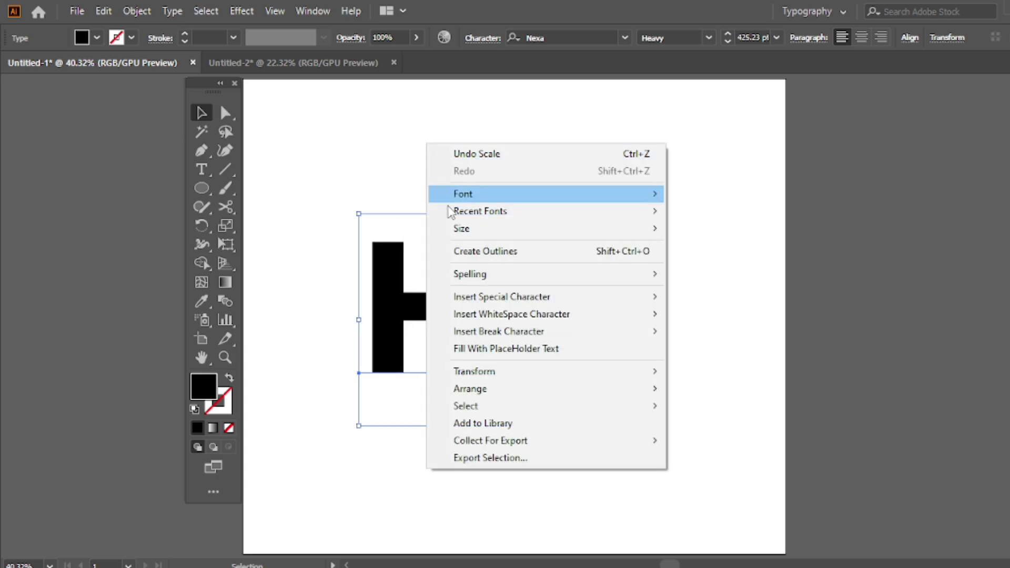
left_click(485, 250)
Spread the letters apart, moving the S right and the H up-left.
left_click(439, 167)
left_click_drag(508, 275, 560, 274)
left_click(408, 150)
left_click_drag(470, 288, 413, 251)
Draw a diagonal line across the H's right leg, from above its top right to below its bottom left.
left_click(431, 139)
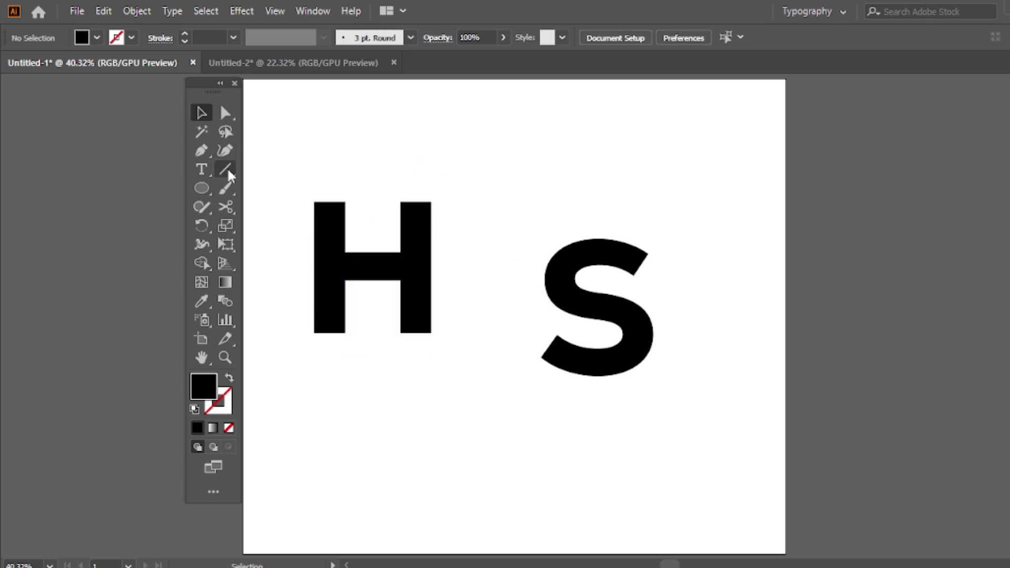
left_click_drag(228, 172, 312, 168)
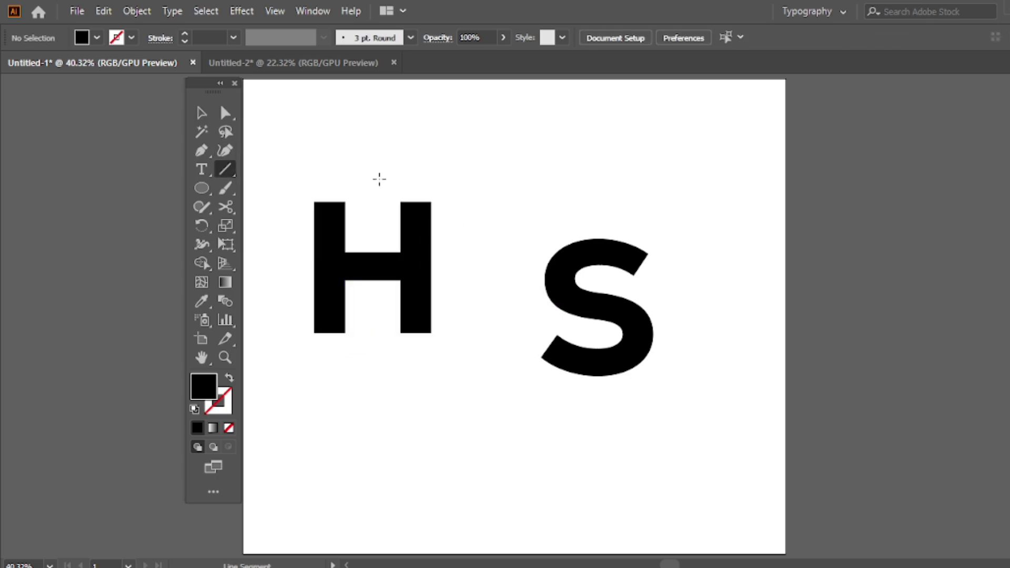
left_click(494, 199)
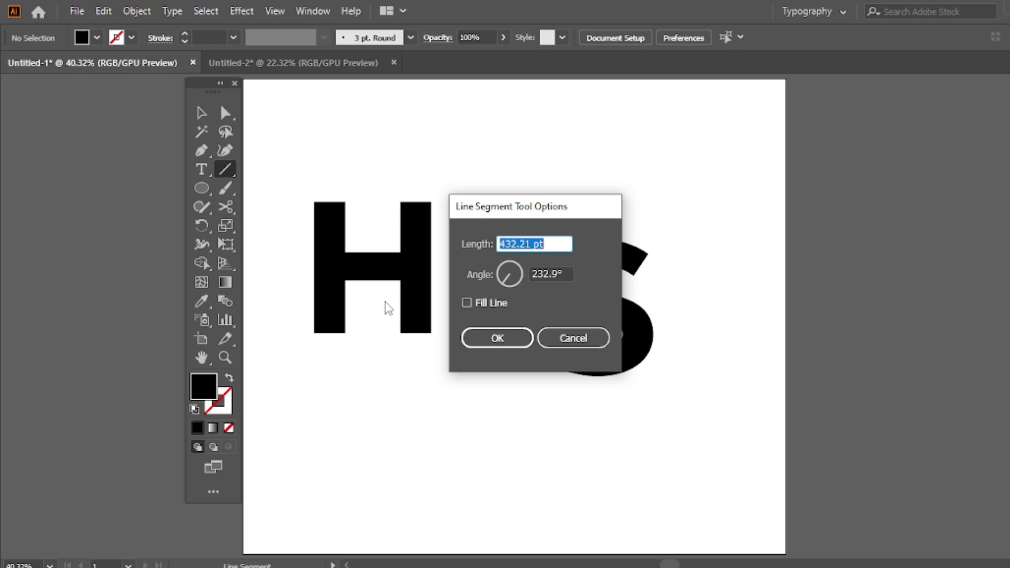
left_click(548, 337)
left_click_drag(478, 201, 331, 351)
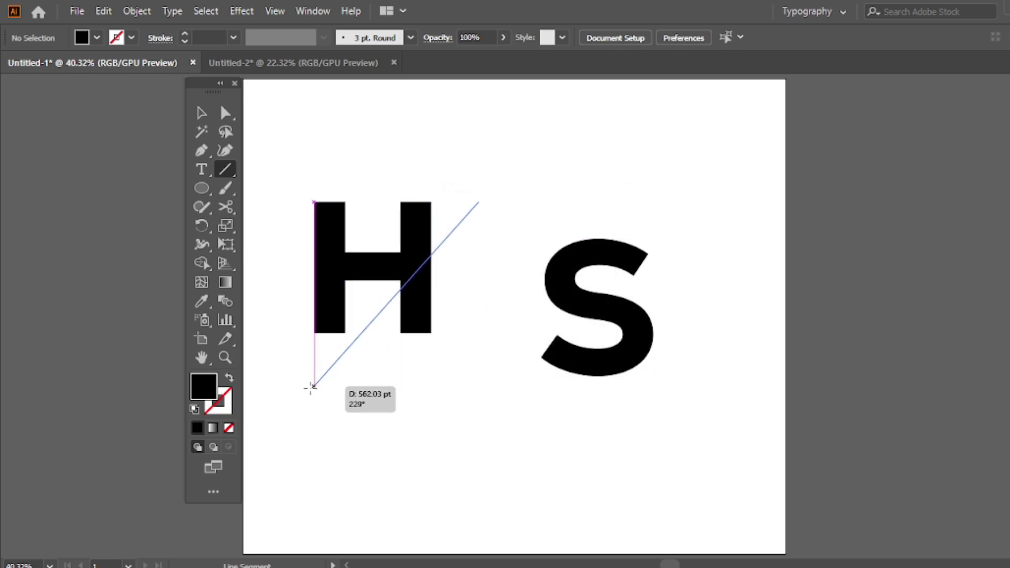
left_click_drag(330, 351, 295, 394)
key("ctrl+z")
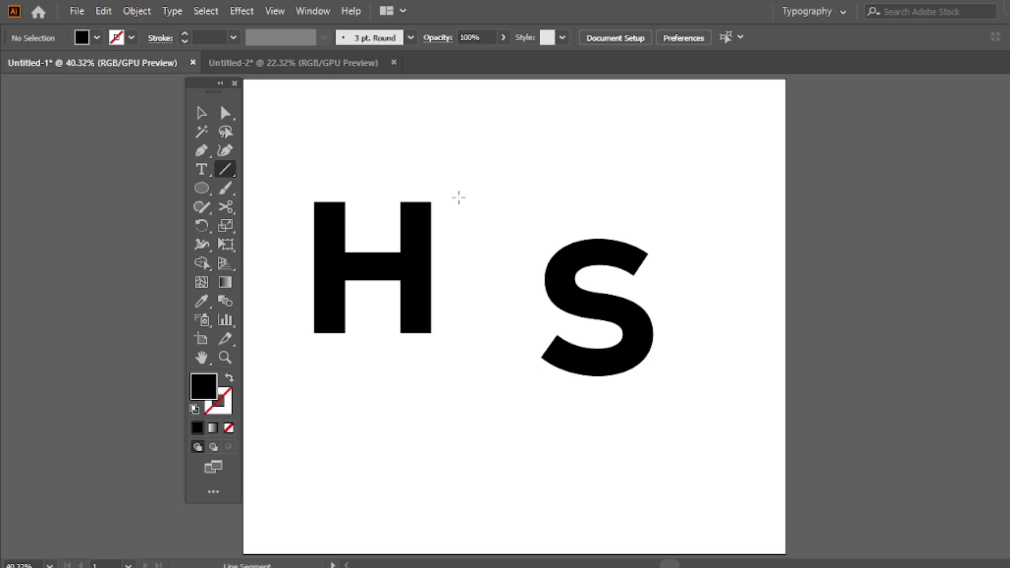
left_click_drag(457, 201, 323, 392)
Cut away the H's right leg below the diagonal line with Shape Builder, then reselect both.
key("v")
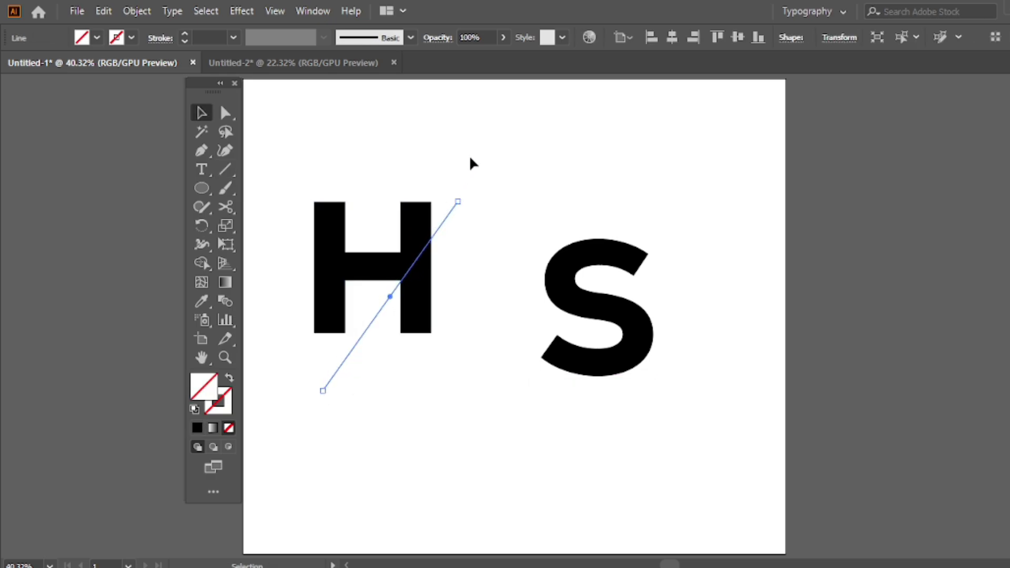
left_click_drag(470, 158, 331, 294)
left_click(199, 265)
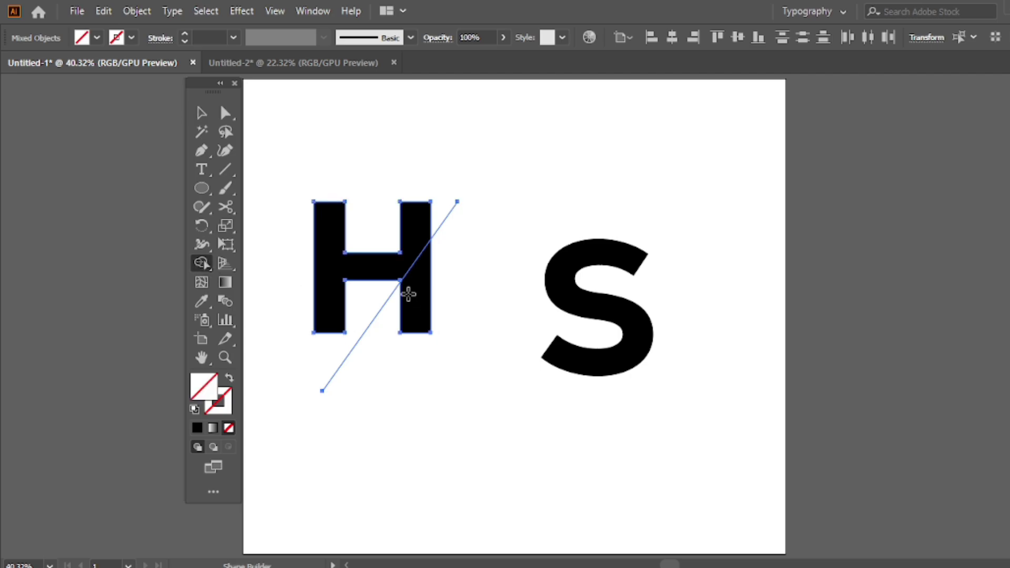
left_click(418, 299, "alt")
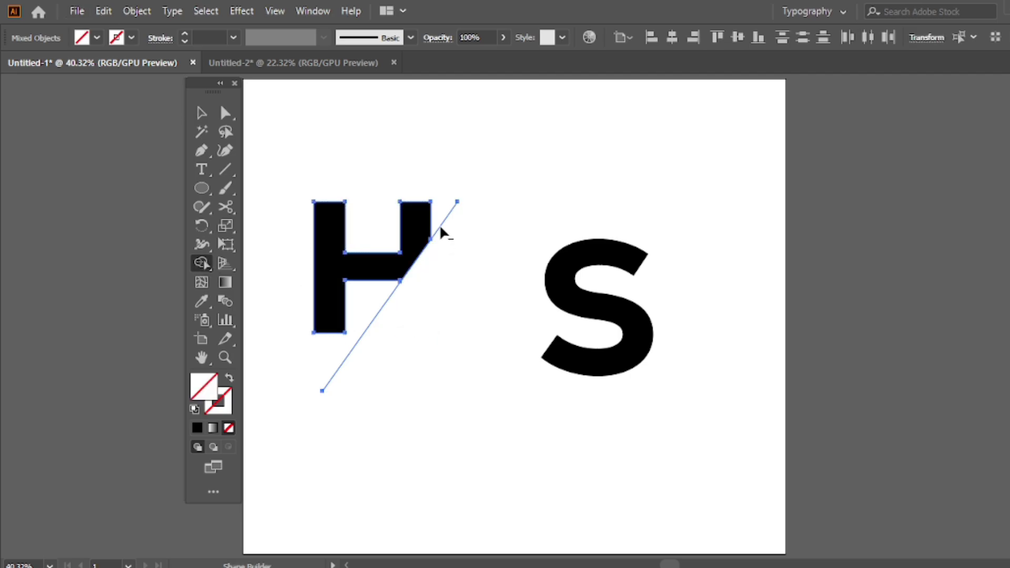
left_click(199, 111)
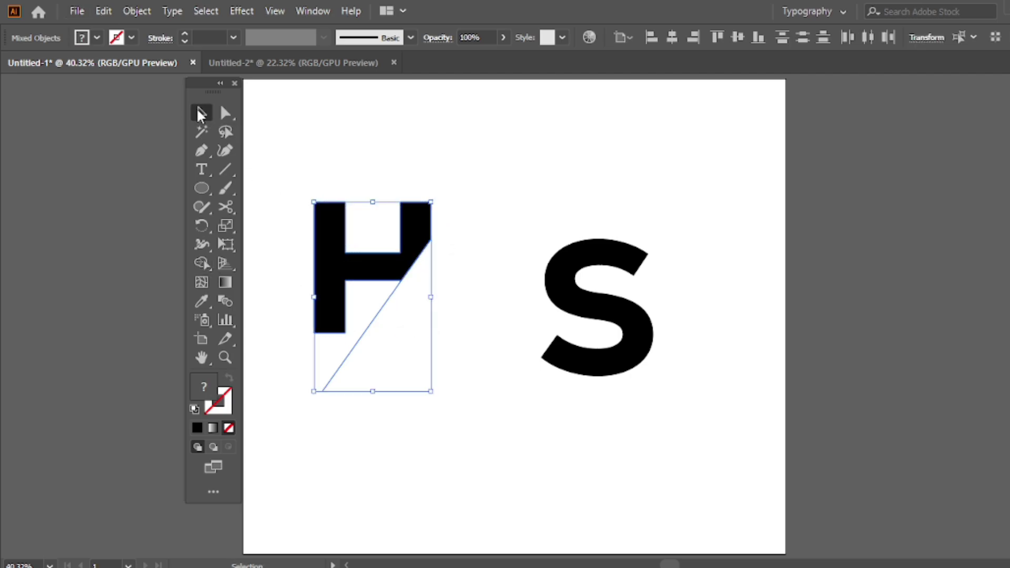
left_click(395, 165)
left_click_drag(348, 343, 304, 358)
left_click(385, 206)
left_click_drag(462, 188, 290, 332)
Draw a closed Pen outline forming a slash along the diagonal line.
left_click_drag(205, 154, 278, 156)
left_click(273, 151)
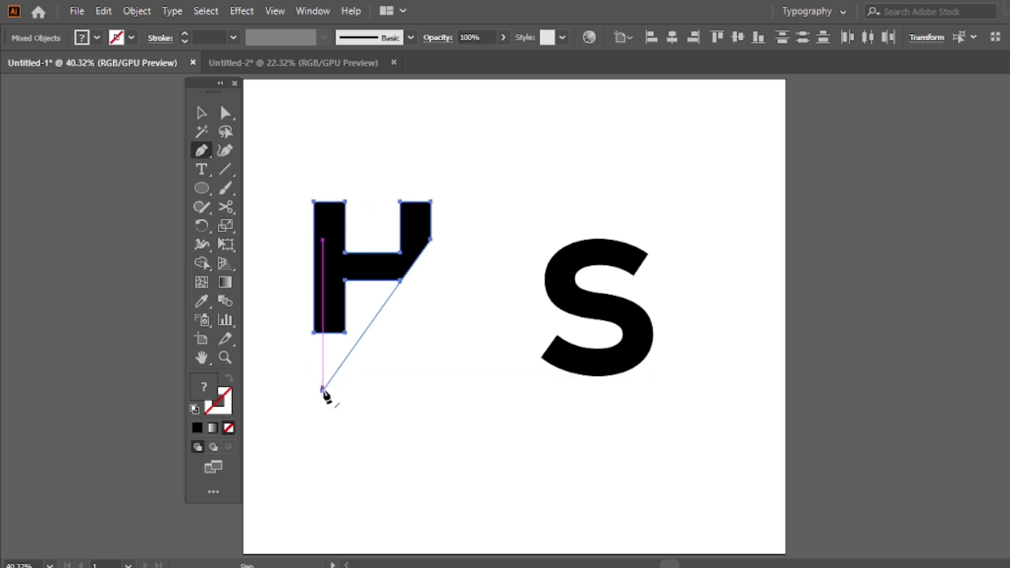
left_click(322, 390)
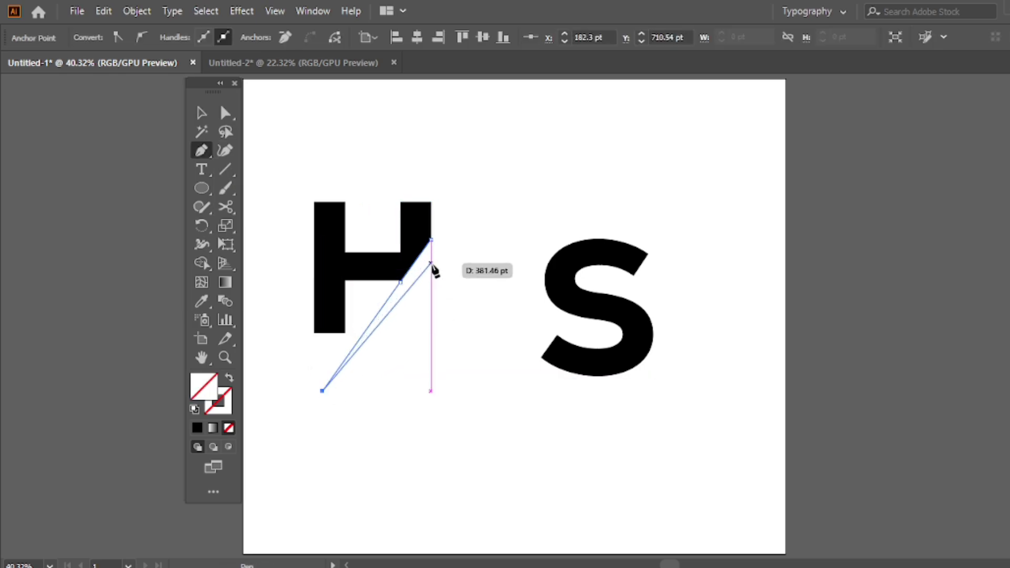
left_click(431, 266)
left_click(431, 240)
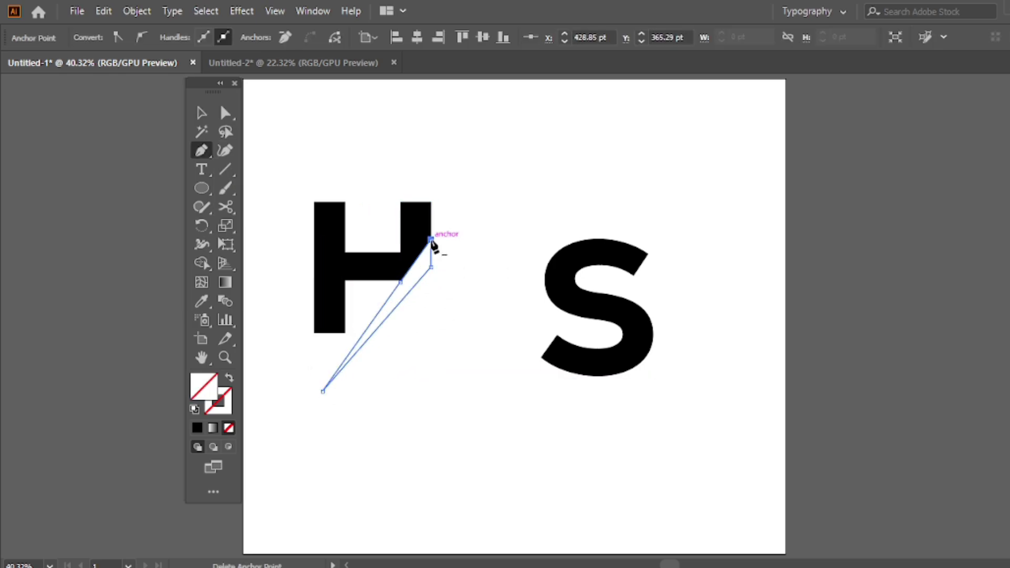
Merge the slash into the H with Shape Builder and fill it solid black, no stroke.
key("v")
left_click(335, 282, "shift")
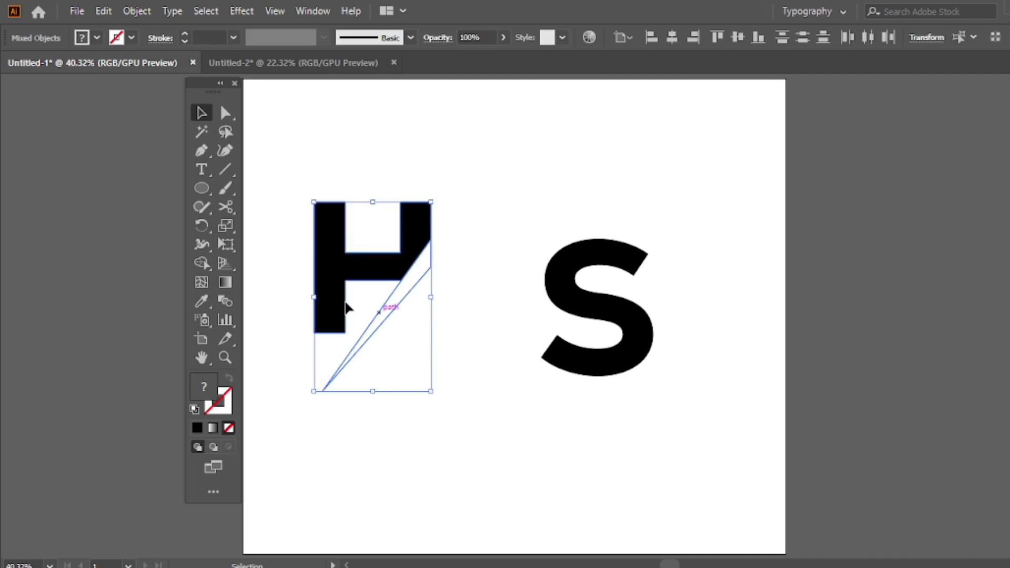
left_click(193, 261)
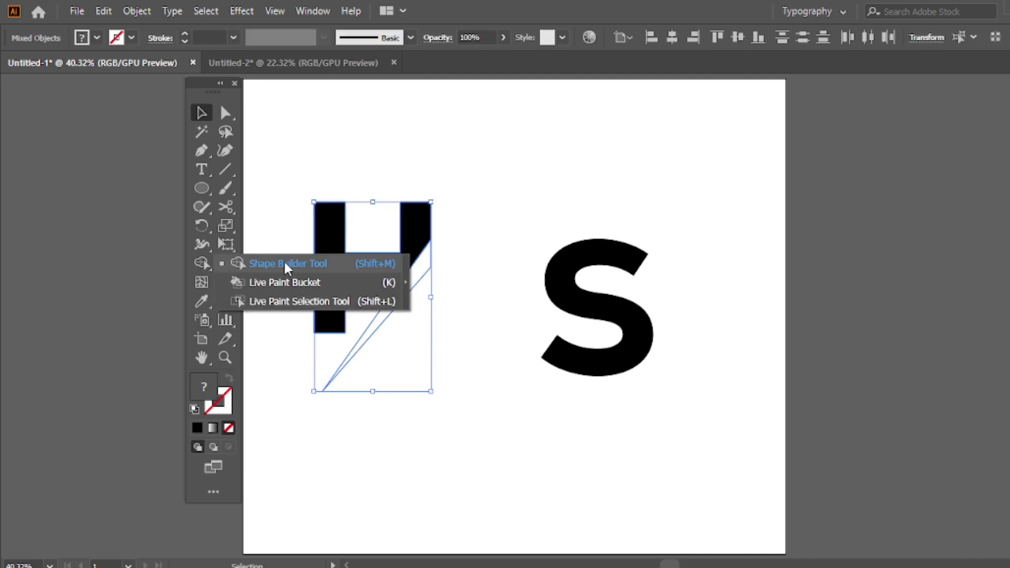
left_click(284, 259)
left_click_drag(353, 297, 405, 279)
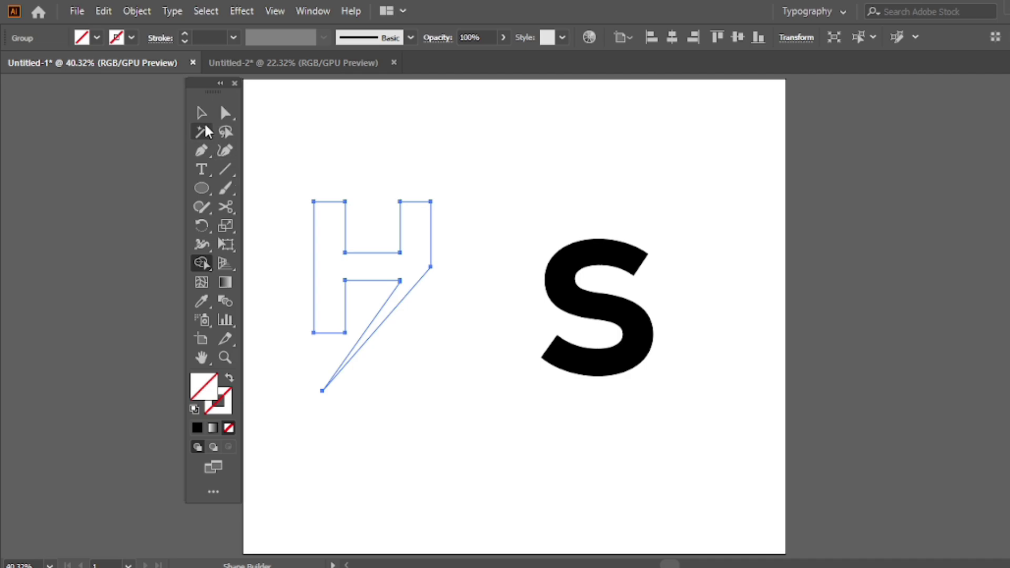
key("v")
key("d")
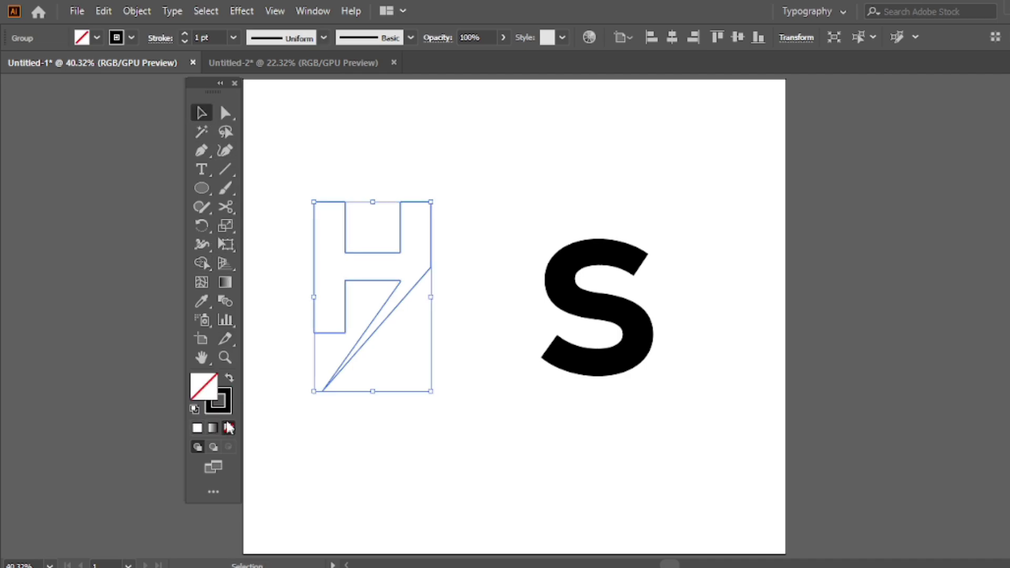
left_click(230, 380)
left_click(435, 199)
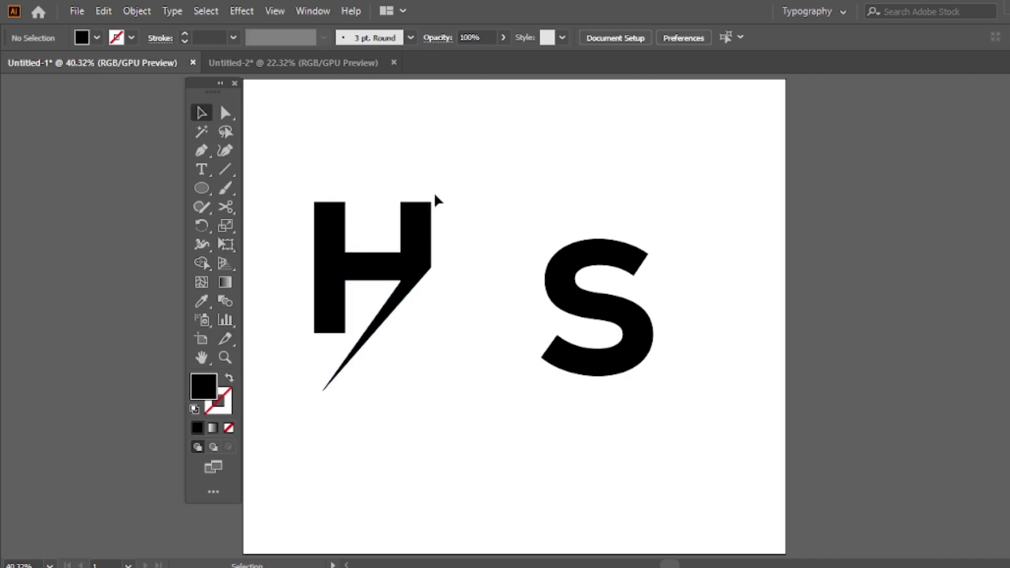
Move the S closer to the H and draw a diagonal Pen line across its upper left.
left_click_drag(577, 266, 532, 291)
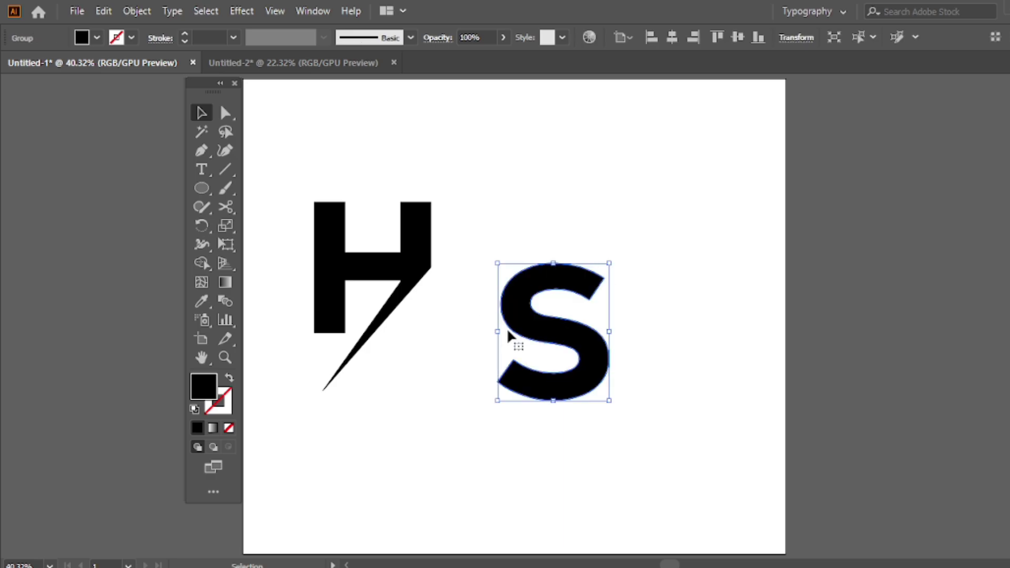
left_click(517, 213)
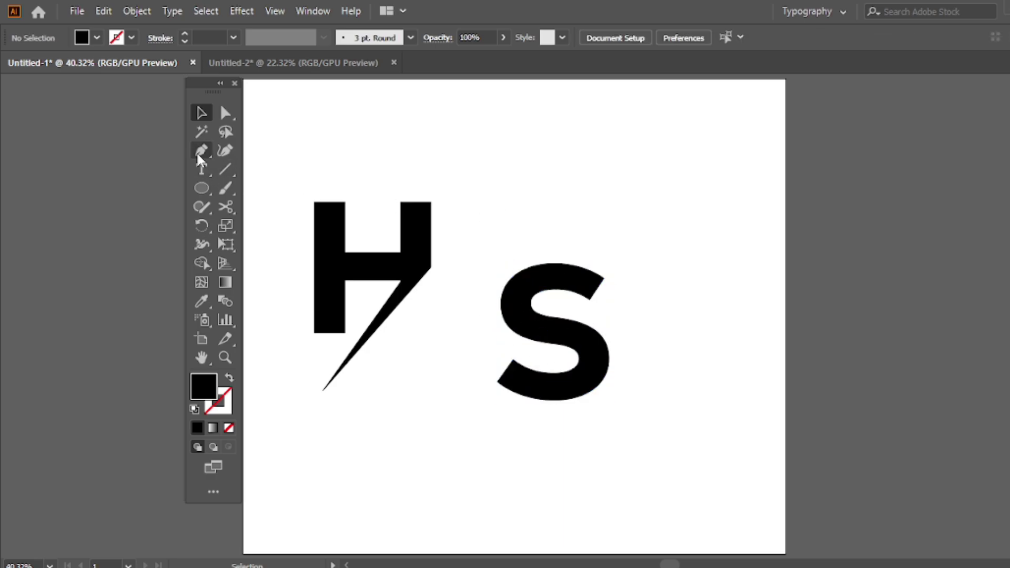
left_click_drag(198, 157, 273, 149)
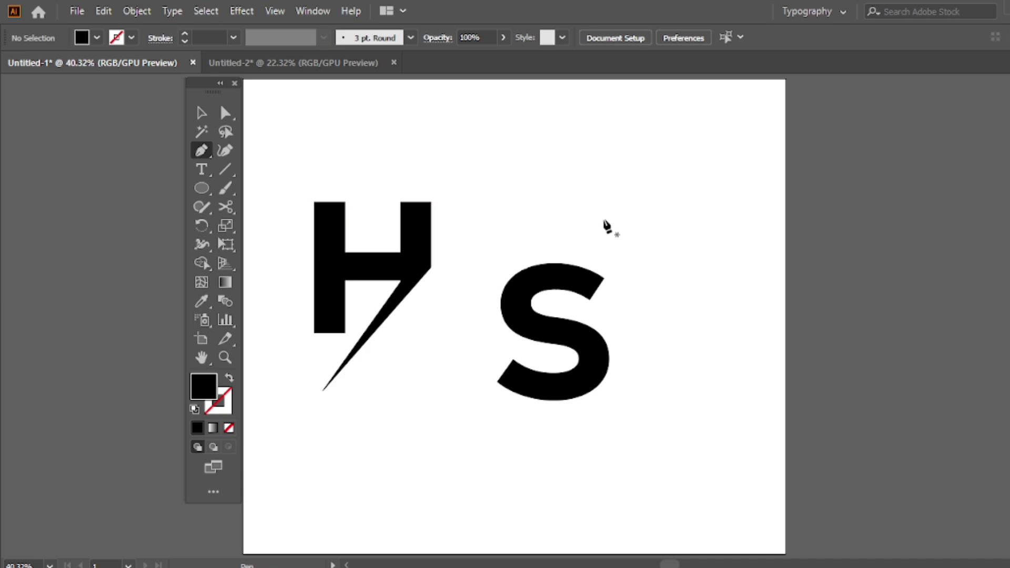
left_click(588, 201)
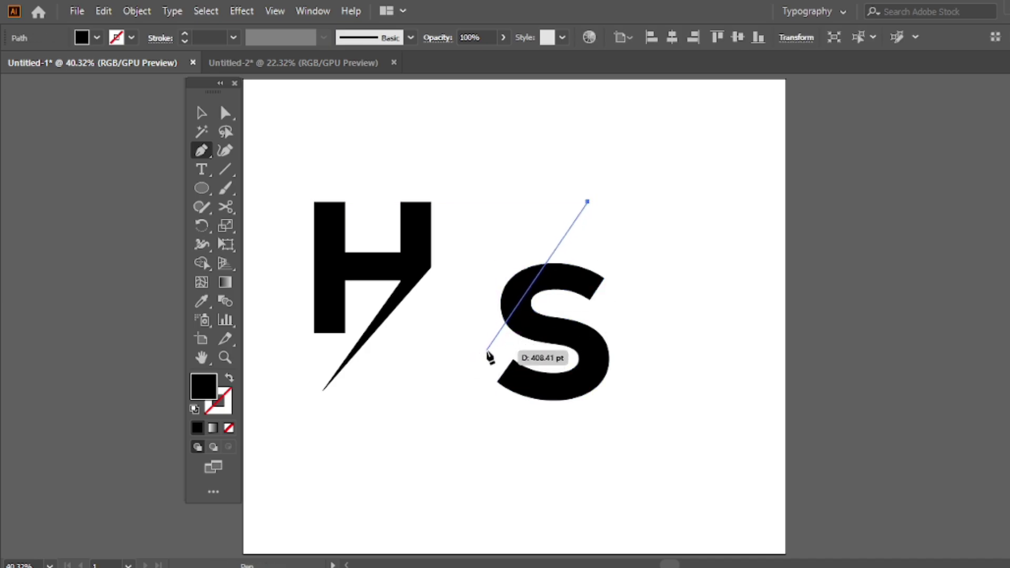
key("ctrl+z")
left_click(596, 191)
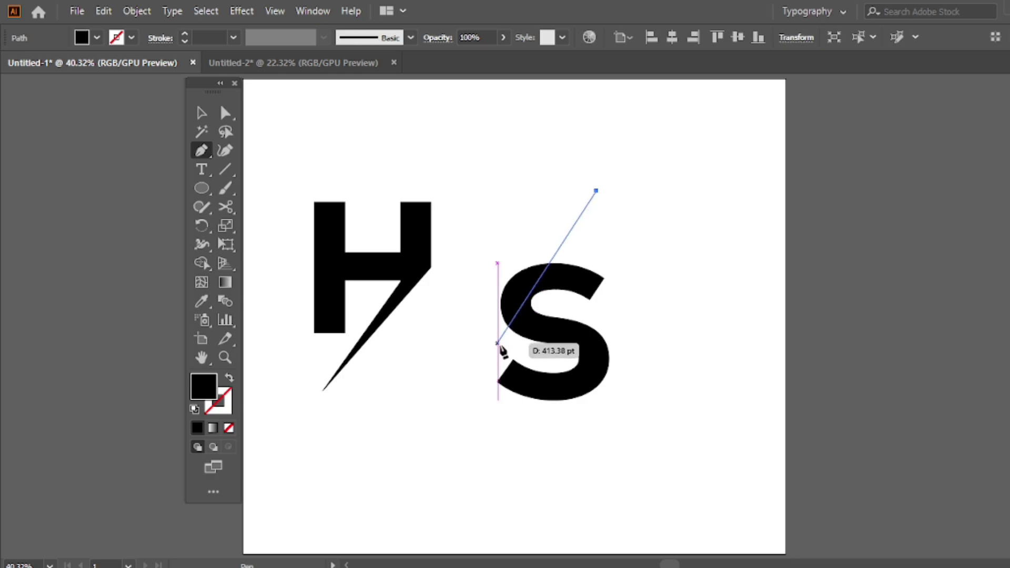
left_click(497, 349)
key("v")
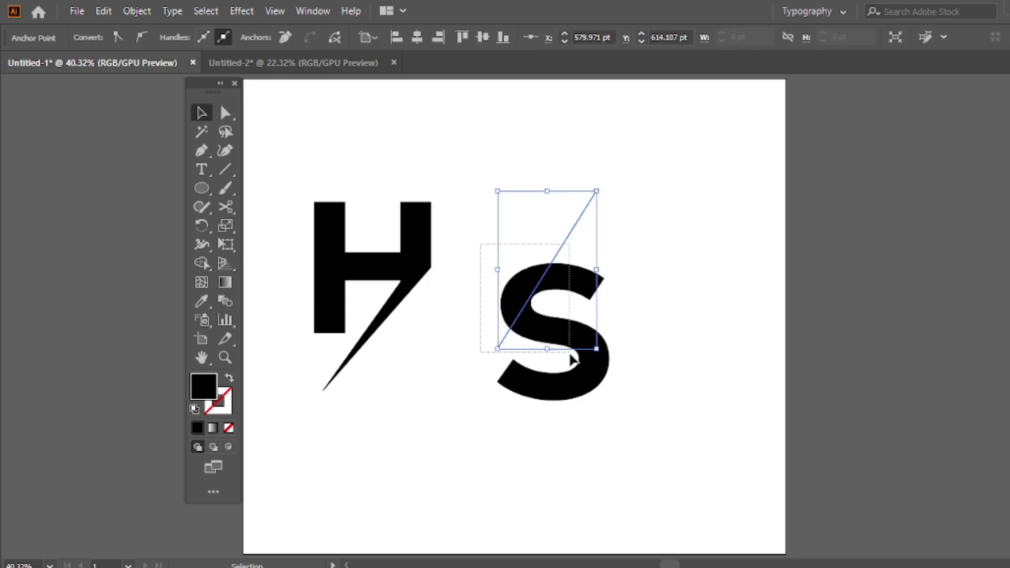
Delete the S's upper-left piece and the leftover line stub with Shape Builder.
left_click(574, 353, "shift")
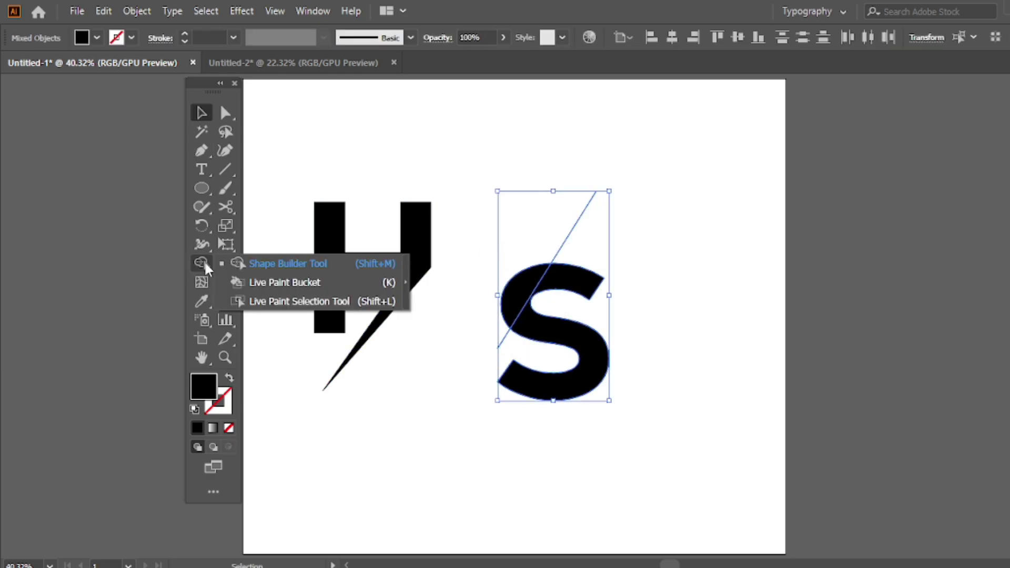
left_click_drag(201, 263, 273, 263)
left_click(515, 298, "alt")
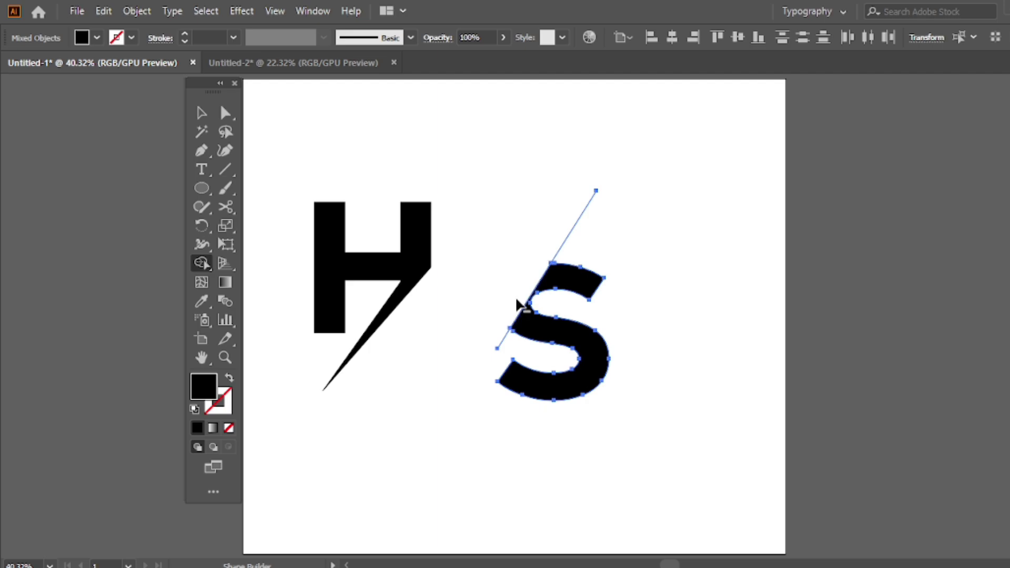
left_click(504, 337, "alt")
left_click(208, 116)
left_click(477, 216)
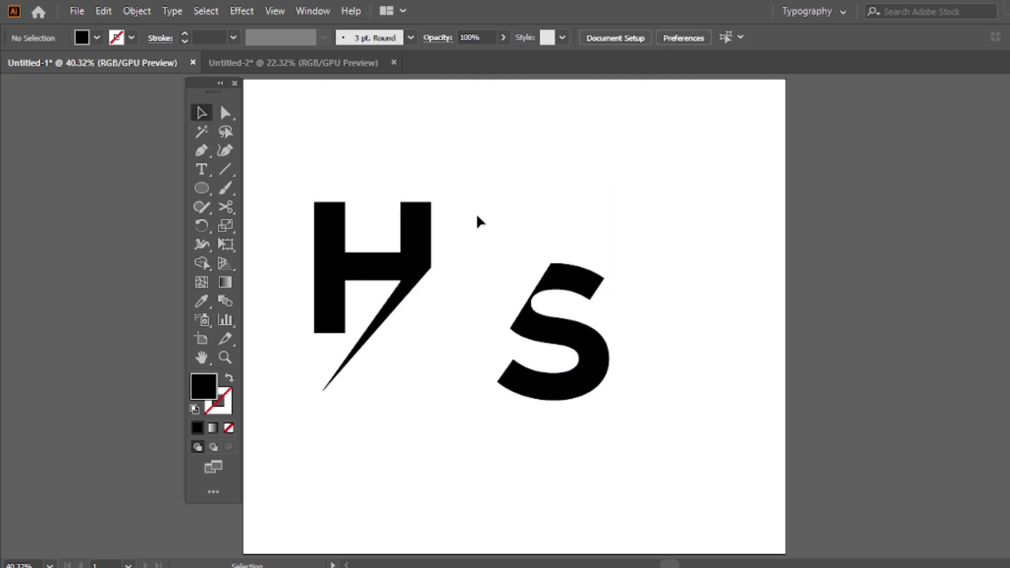
Draw a closed Pen outline for a thin slash rising from the S's cut edge.
left_click_drag(201, 151, 252, 150)
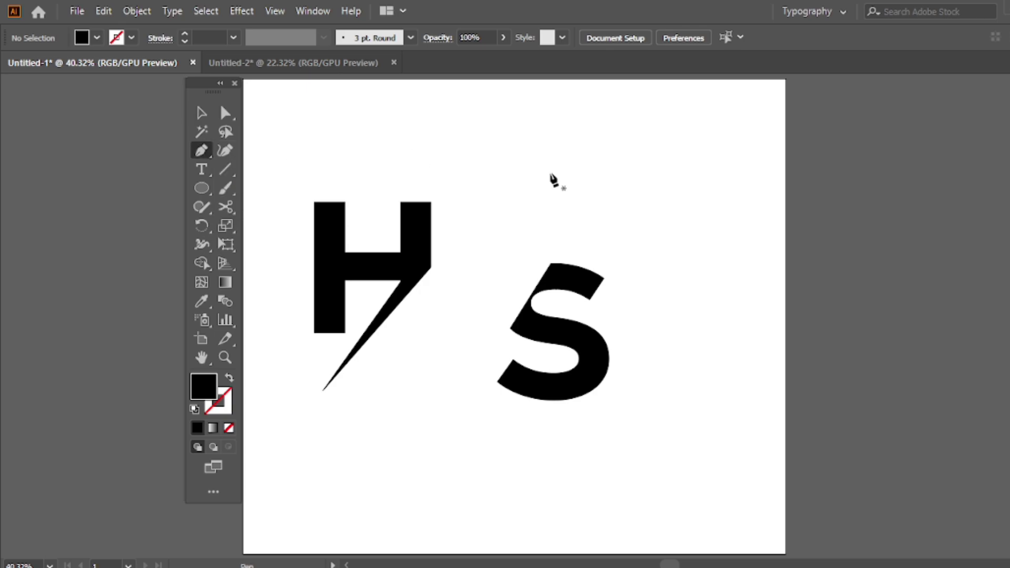
left_click(596, 191)
left_click_drag(596, 191, 520, 284)
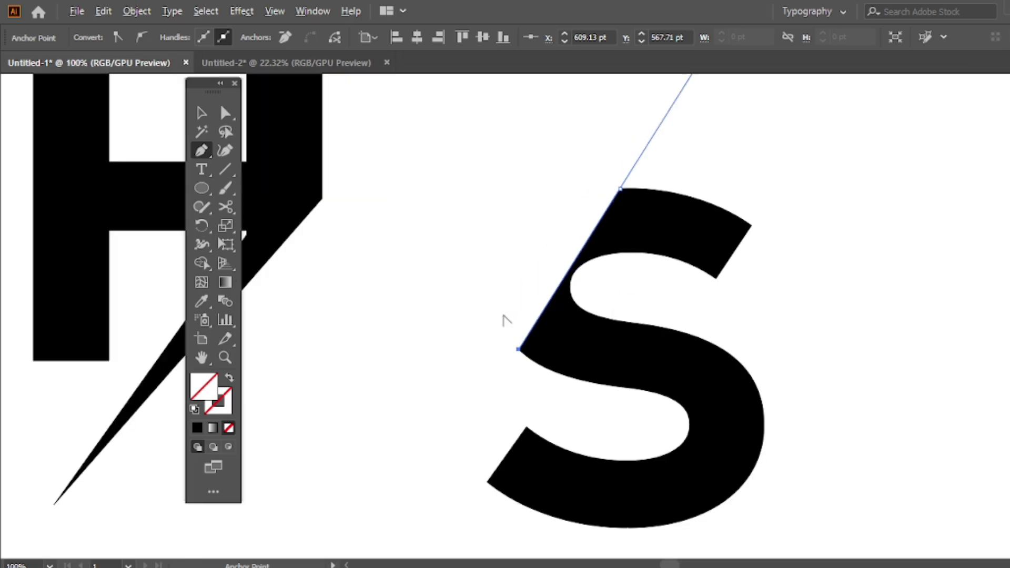
key("ctrl+1")
left_click_drag(520, 284, 494, 318)
left_click(494, 318)
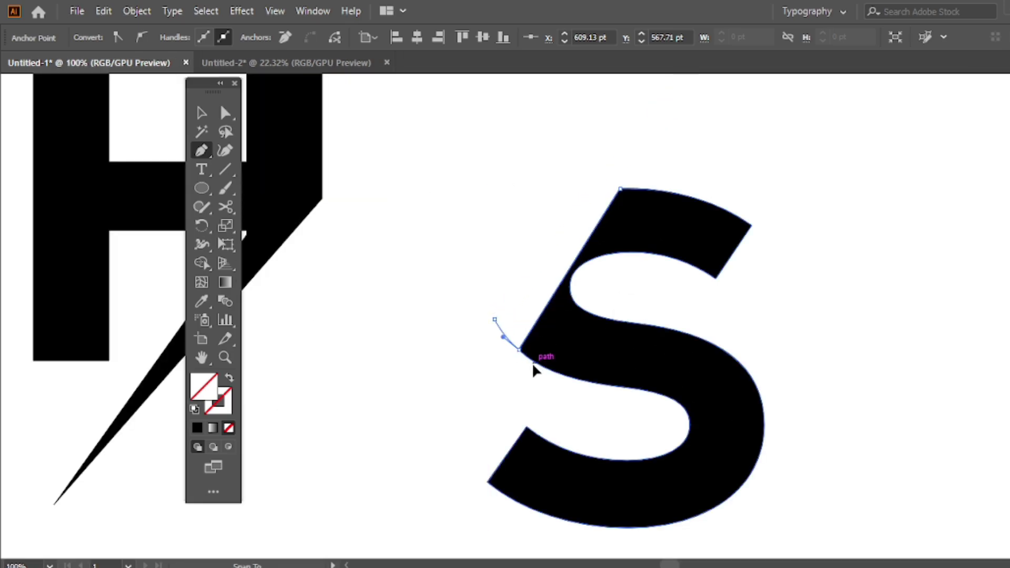
left_click_drag(520, 351, 540, 368)
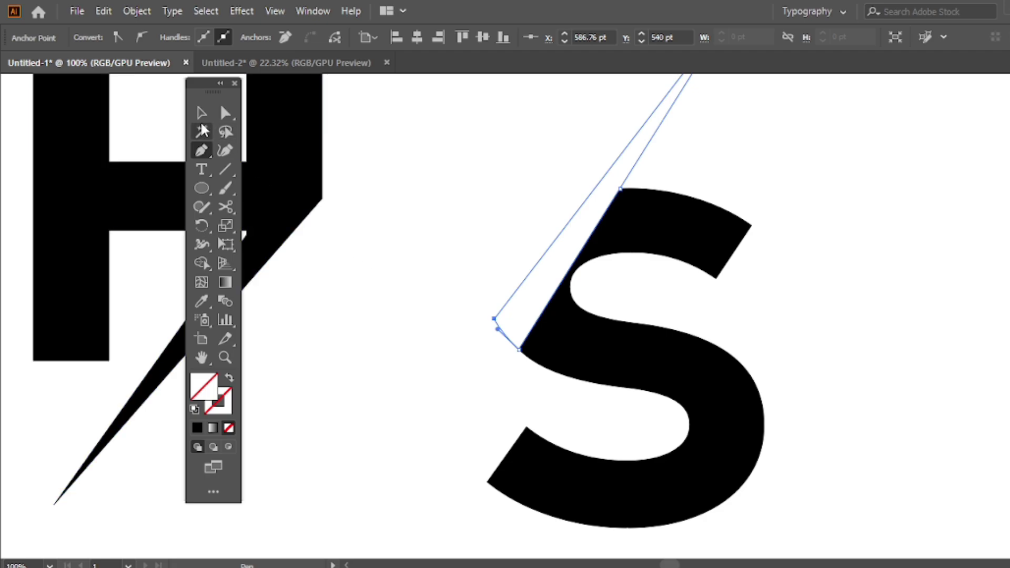
left_click(201, 113)
left_click(415, 185)
key("ctrl+0")
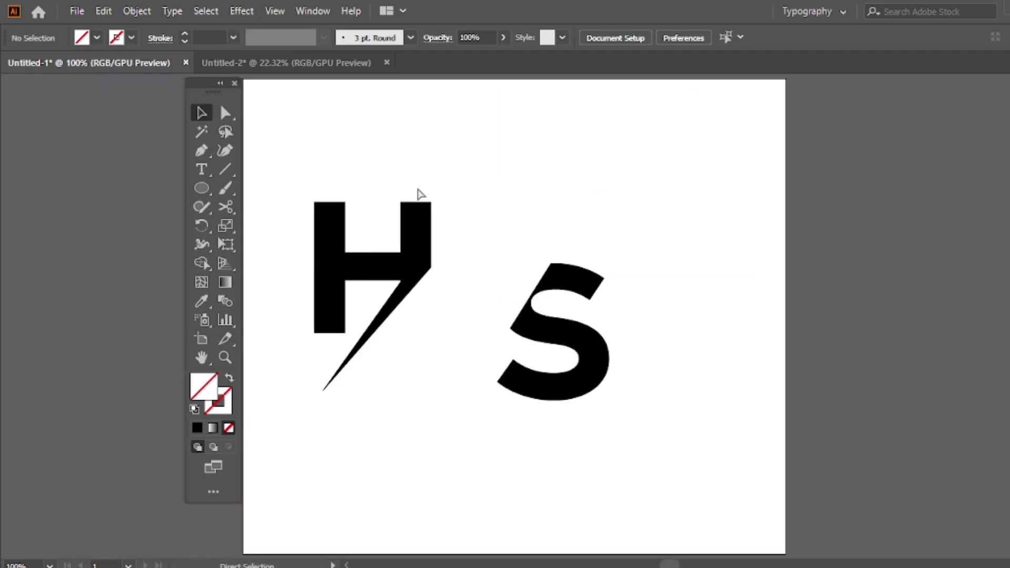
Merge the slash into the S with Shape Builder and fill it solid black, no stroke.
left_click_drag(494, 220, 594, 363)
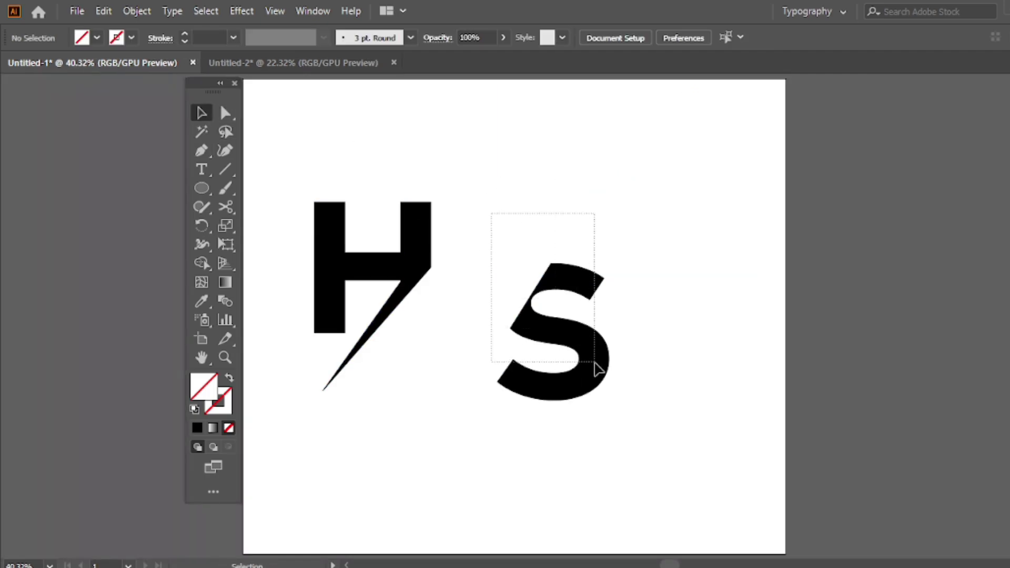
mouse_move(200, 261)
left_mouse_down()
mouse_move(303, 263)
mouse_move(271, 263)
left_mouse_up()
left_click_drag(534, 342, 511, 313)
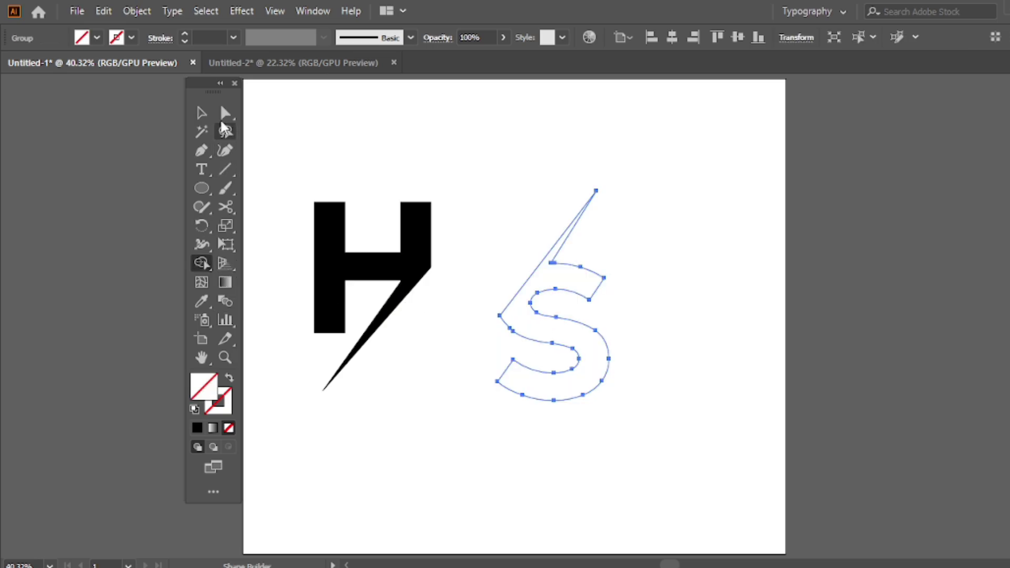
left_click(202, 113)
left_click(194, 409)
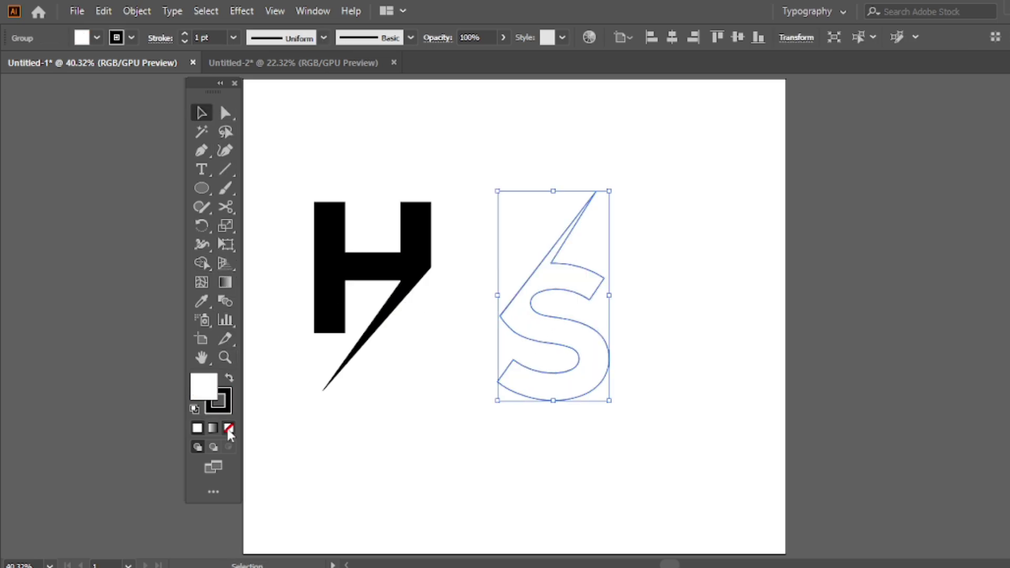
left_click(229, 378)
Nudge the S's left corner anchor up and right with Direct Selection.
left_click(473, 337)
key("a")
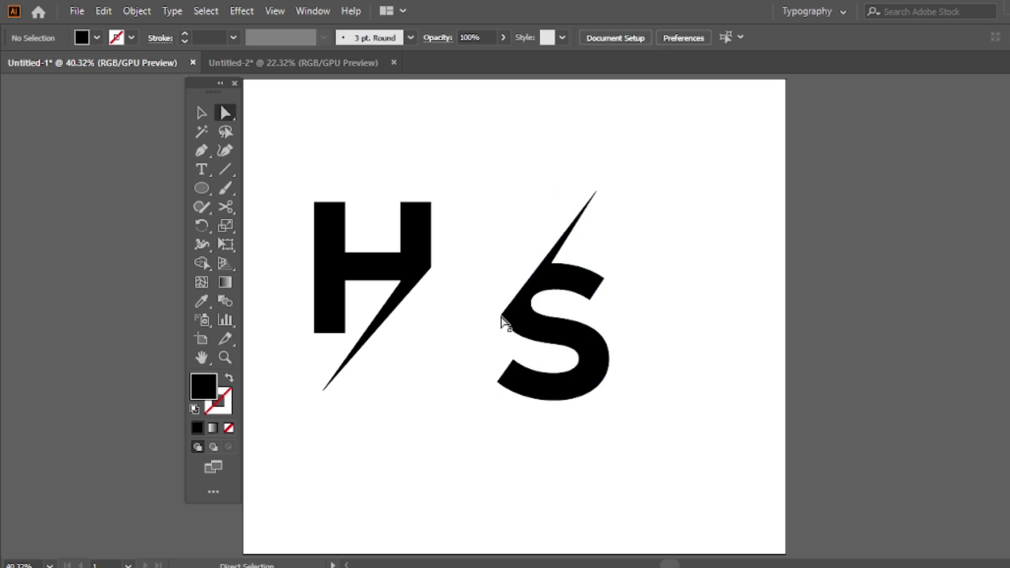
left_click(500, 315)
scroll(502, 316, "up", 3)
scroll(502, 317, "up", 1)
left_click_drag(501, 317, 507, 311)
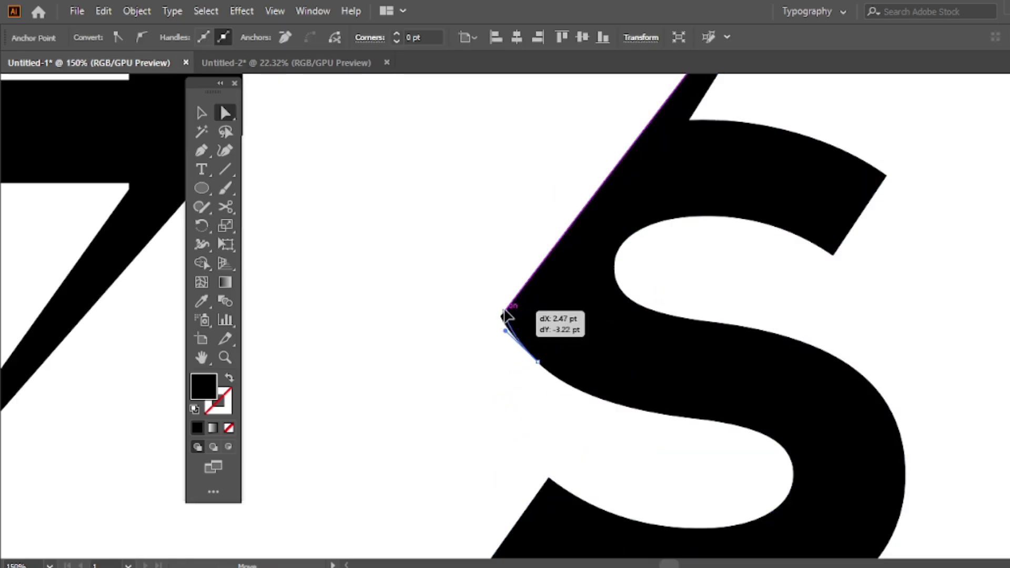
left_click(479, 322)
Move the S's lower-left corner point up-right and refit the artboard in view.
scroll(494, 324, "down", 3)
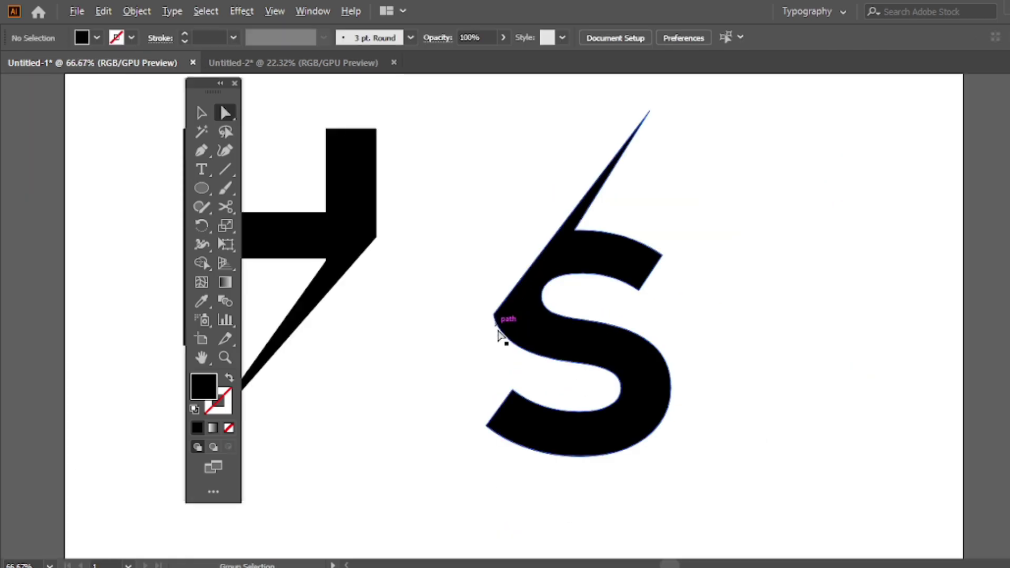
left_click(492, 323)
scroll(499, 362, "up", 3)
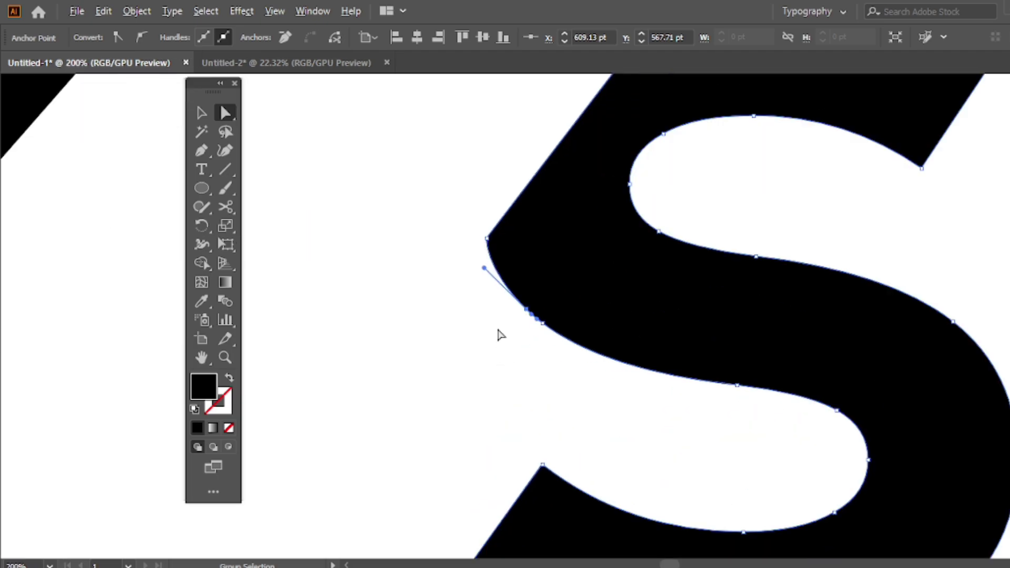
left_click_drag(488, 239, 498, 232)
left_click(443, 266)
scroll(444, 266, "down", 2)
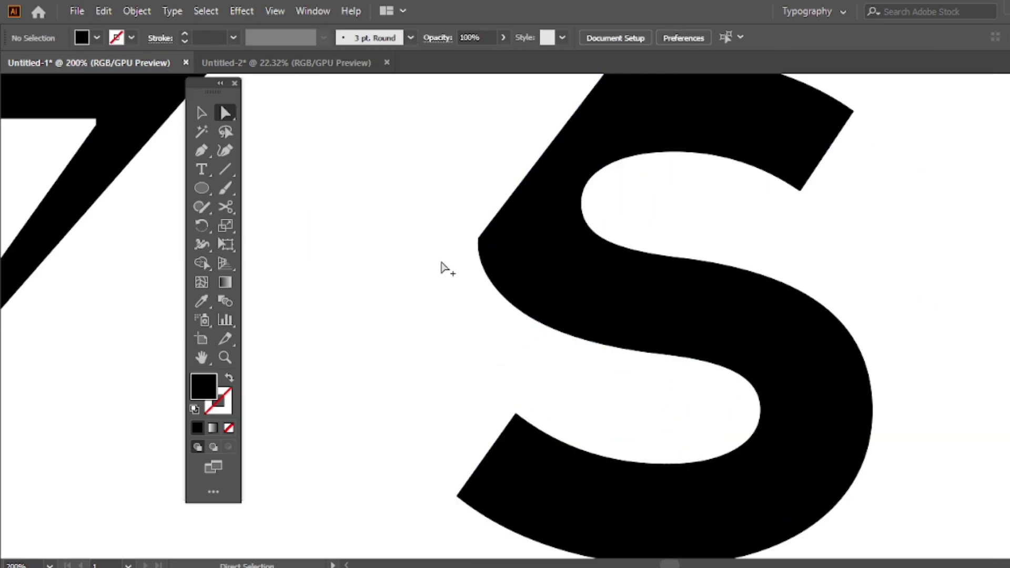
scroll(436, 270, "down", 2)
key("v")
key("ctrl+0")
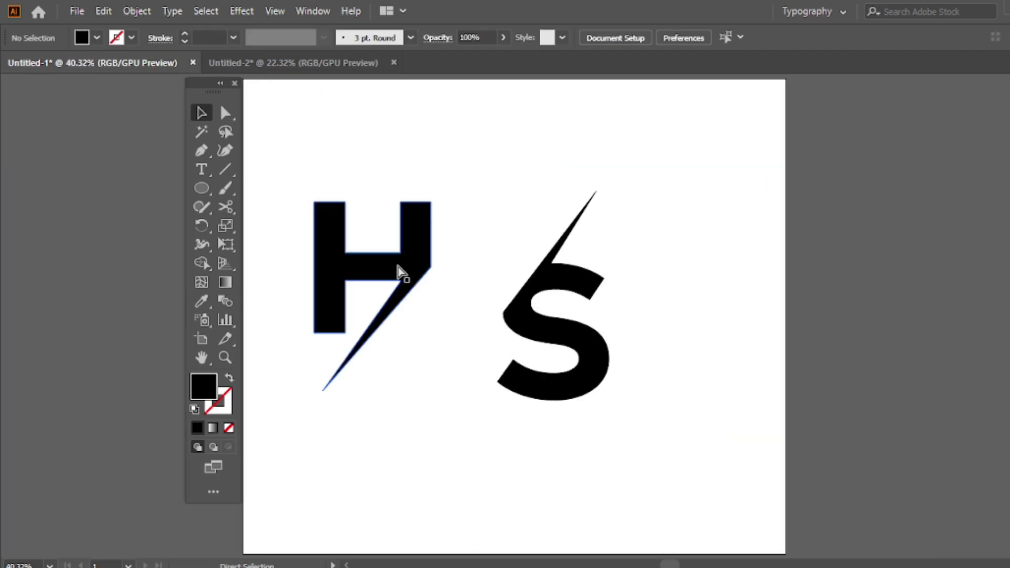
Raise the S's left corner anchor slightly more and move the S beneath the H.
key("a")
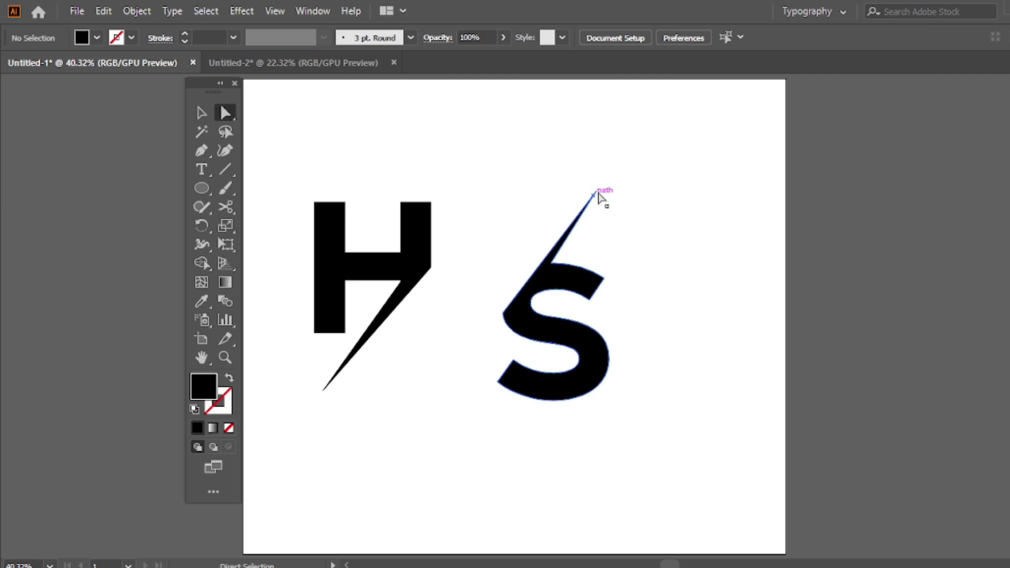
left_click(595, 190)
left_click_drag(508, 313, 504, 305)
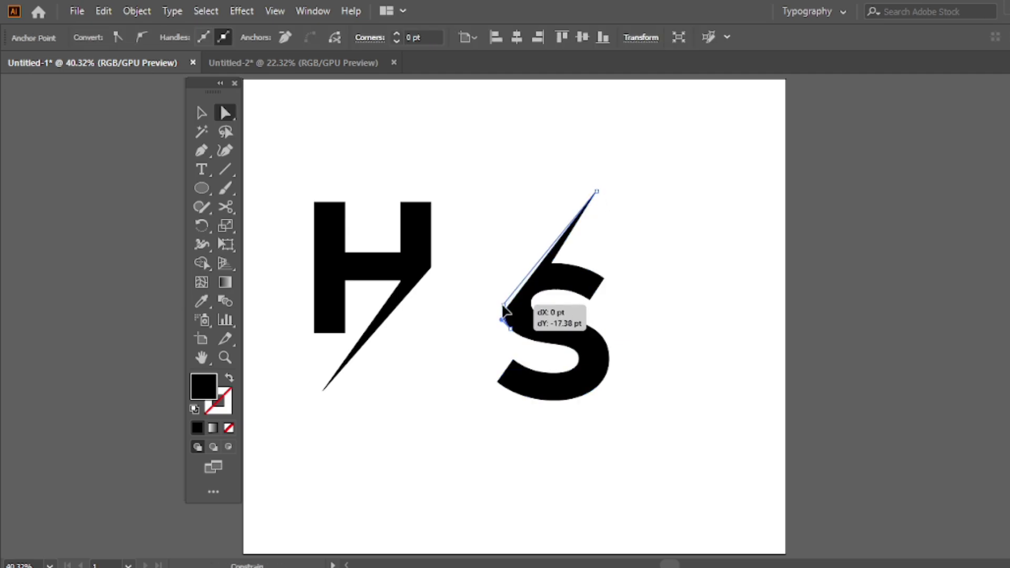
left_click(489, 244)
key("v")
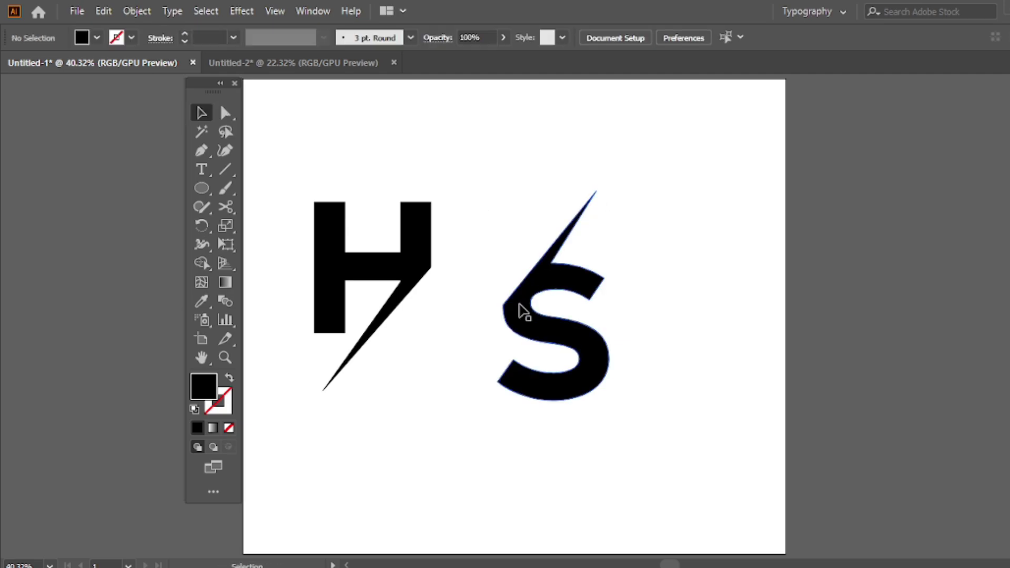
left_click_drag(518, 301, 360, 382)
Extend the S's spike tip up beside the H's slash, align both tips, then select both letters.
key("a")
left_click(438, 271)
left_click_drag(438, 271, 449, 256)
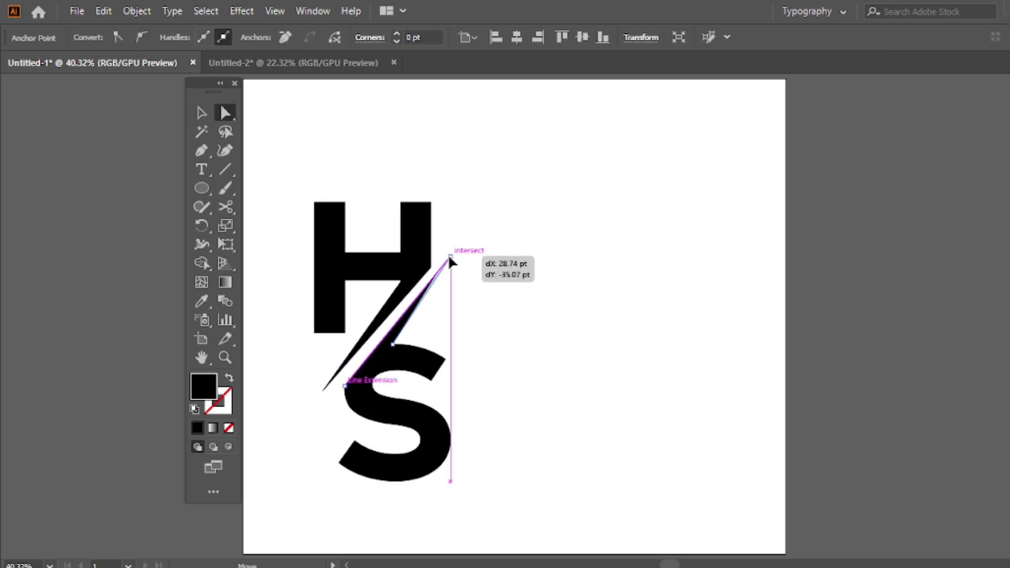
left_click_drag(357, 393, 354, 393)
left_click_drag(444, 266, 441, 265)
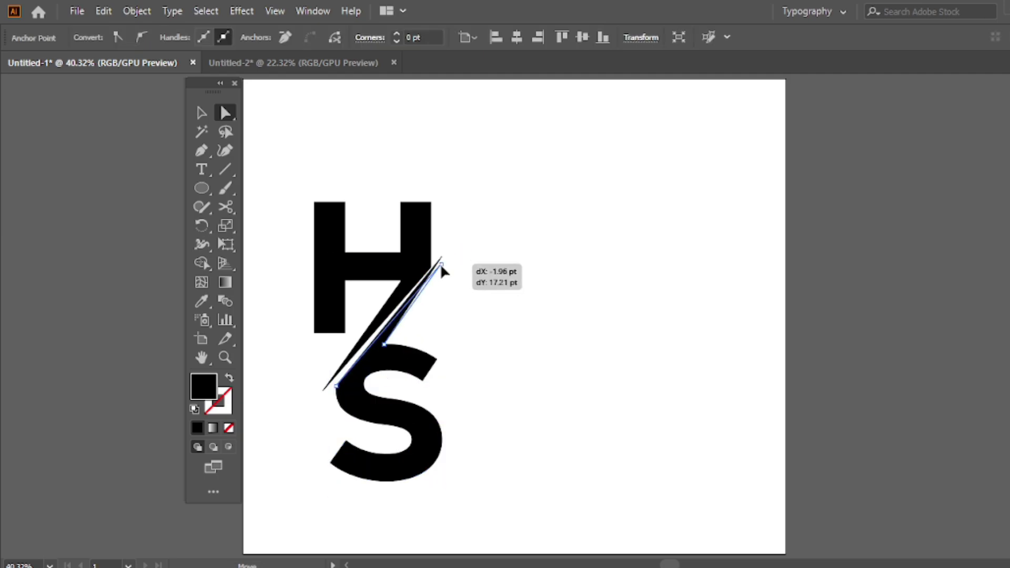
left_click_drag(323, 390, 332, 378)
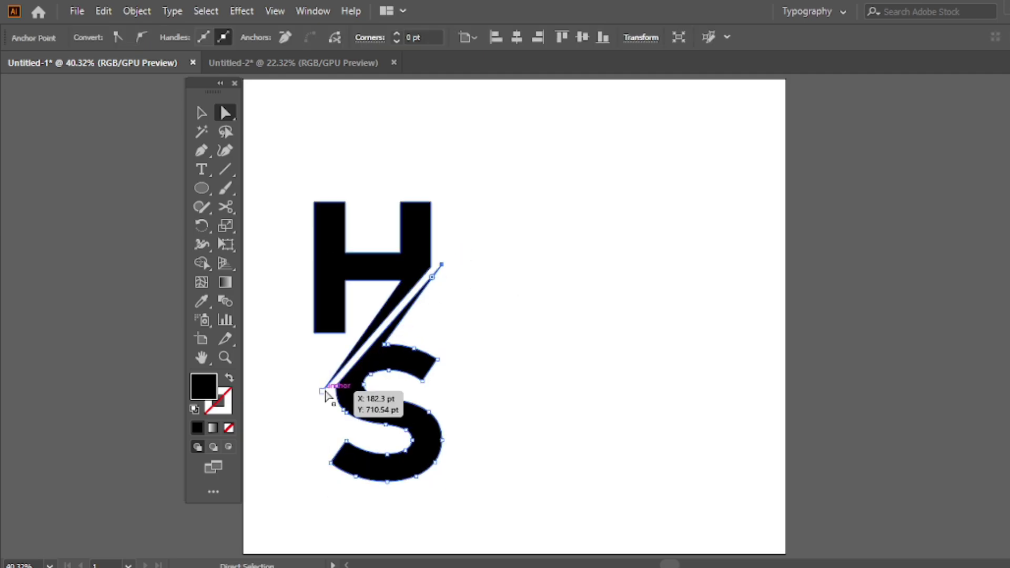
left_click(472, 327)
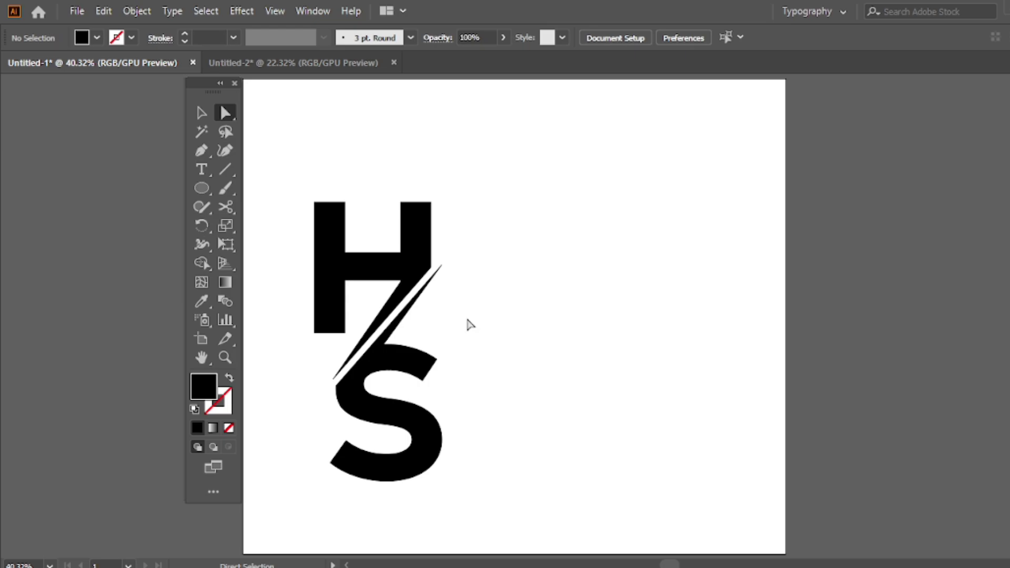
key("v")
left_click_drag(473, 200, 320, 386)
Group the H and S and centre the group horizontally and vertically on the artboard.
left_click_drag(370, 364, 490, 331)
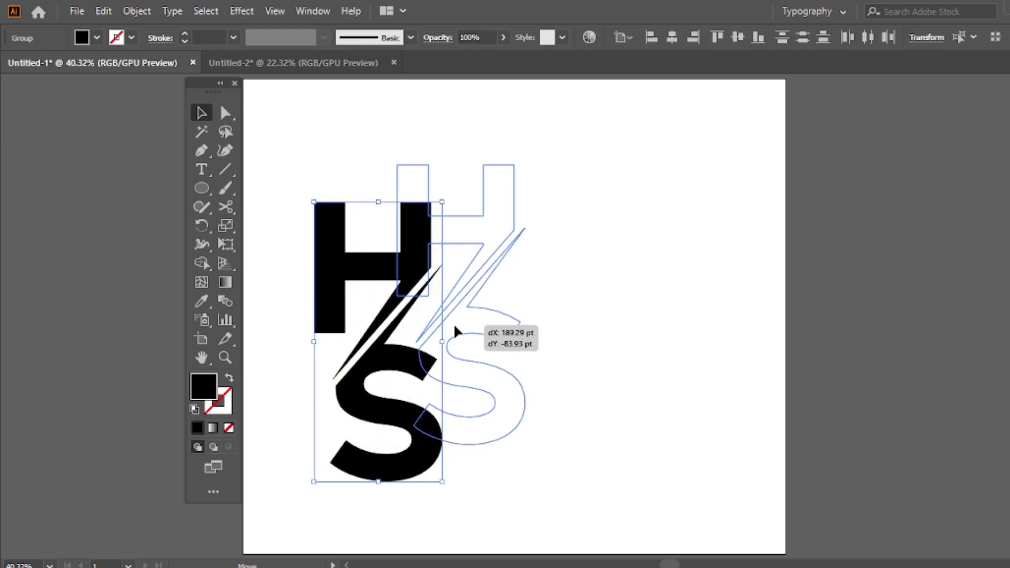
right_click(472, 185)
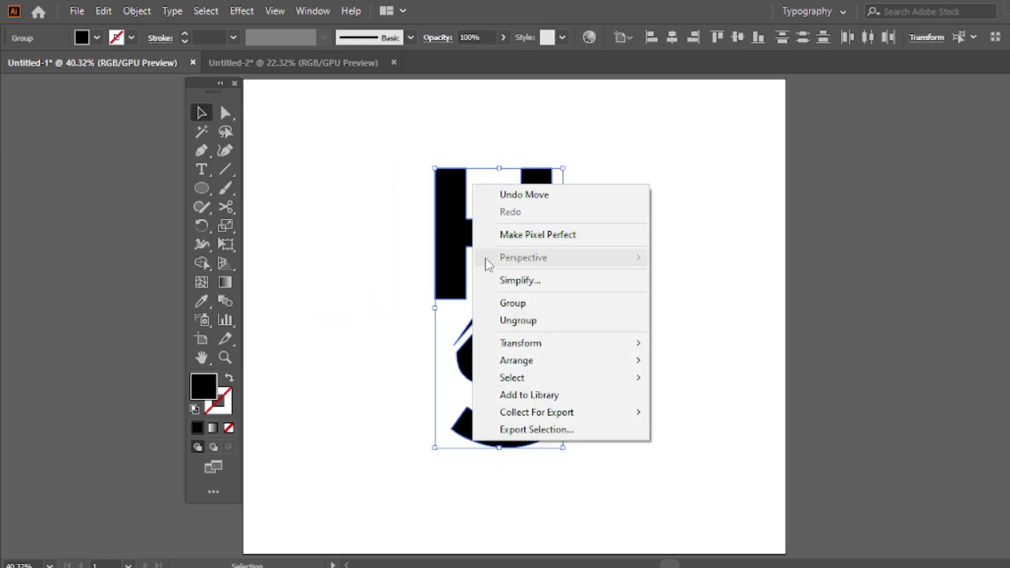
left_click(518, 310)
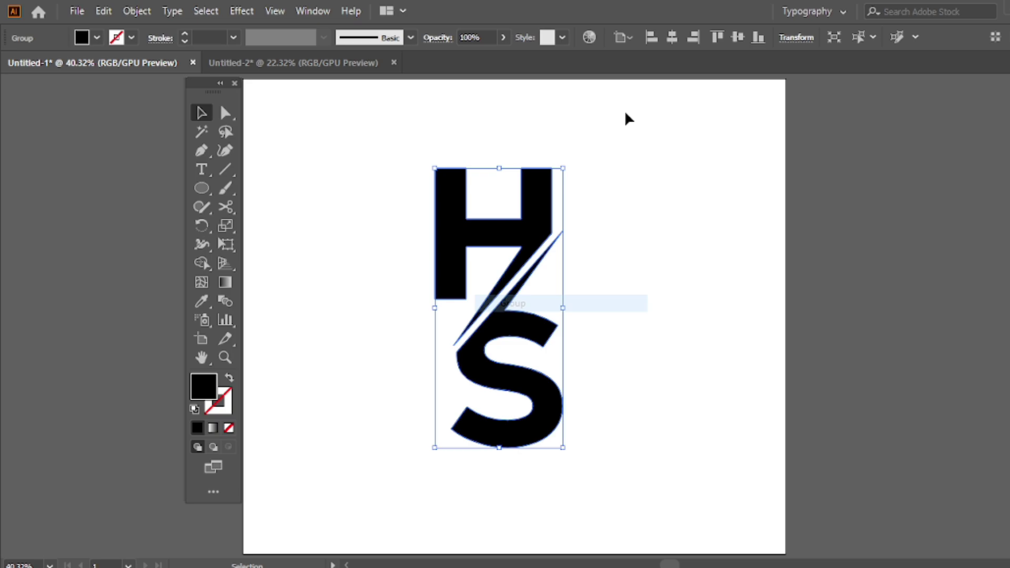
left_click(672, 37)
left_click(737, 37)
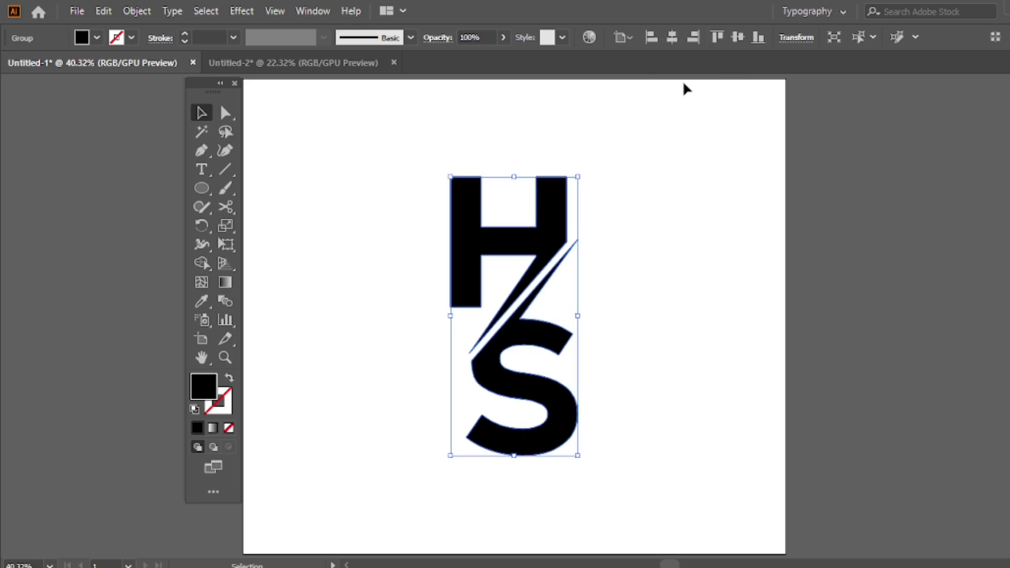
left_click(621, 36)
left_click(637, 91)
Scale the monogram down proportionally and nudge it slightly up-left.
left_click_drag(578, 314, 562, 316)
left_click_drag(513, 266, 509, 255)
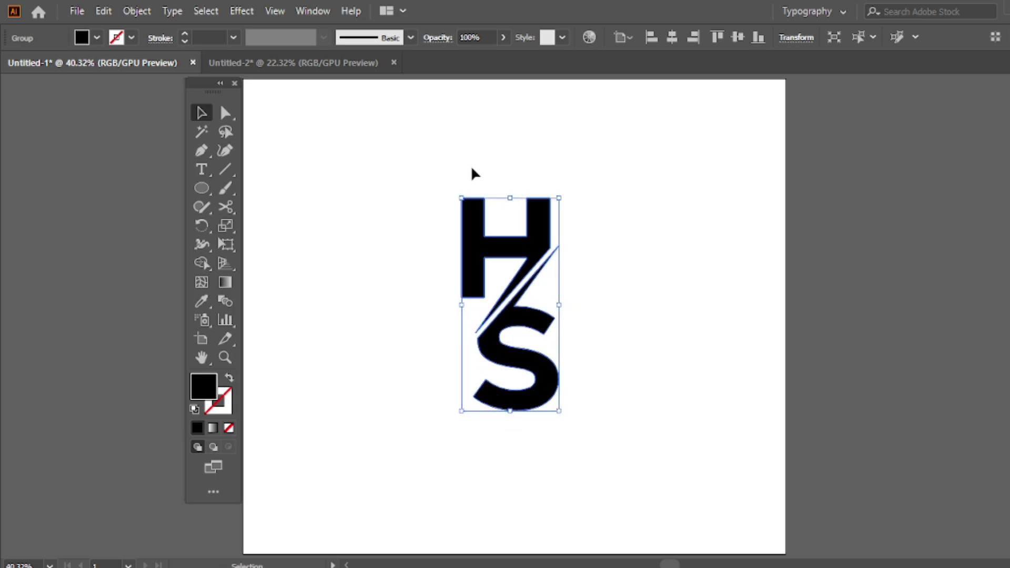
left_click(386, 154)
left_click_drag(213, 187, 272, 225)
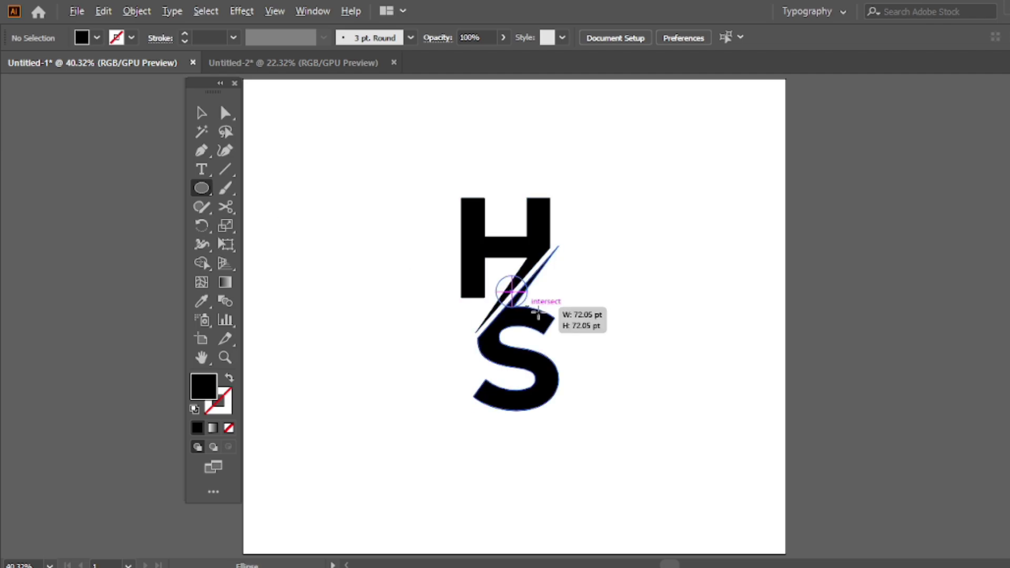
Draw a circle around the HS monogram as an unfilled ring with a 40 pt stroke.
left_click_drag(512, 293, 659, 431)
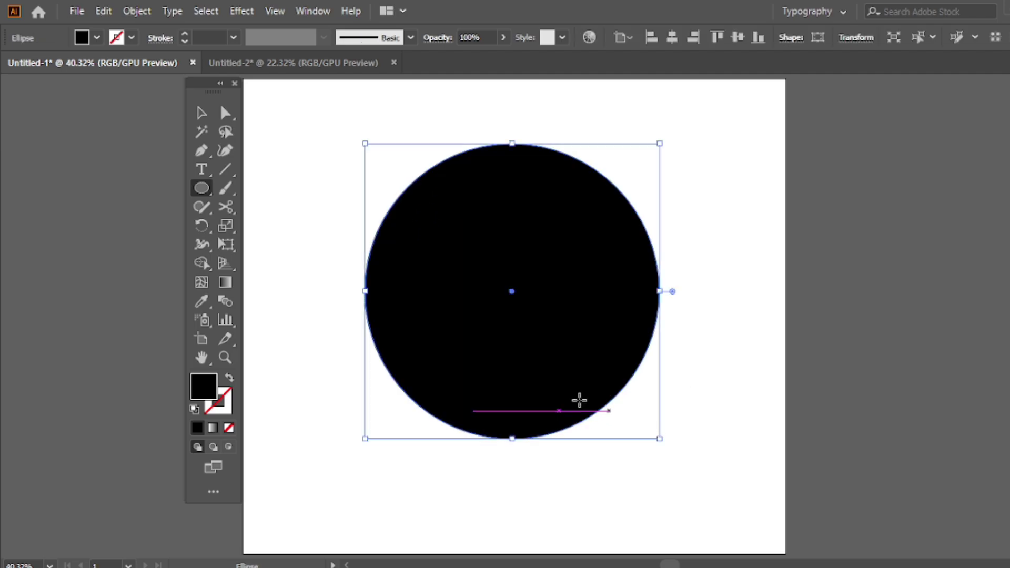
key("v")
left_click(229, 381)
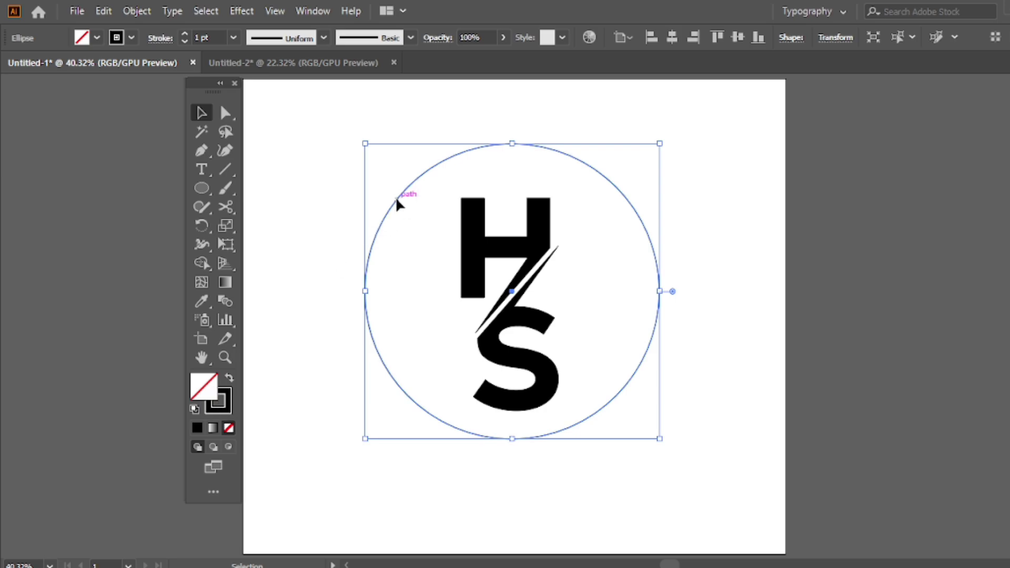
left_click_drag(396, 197, 396, 203)
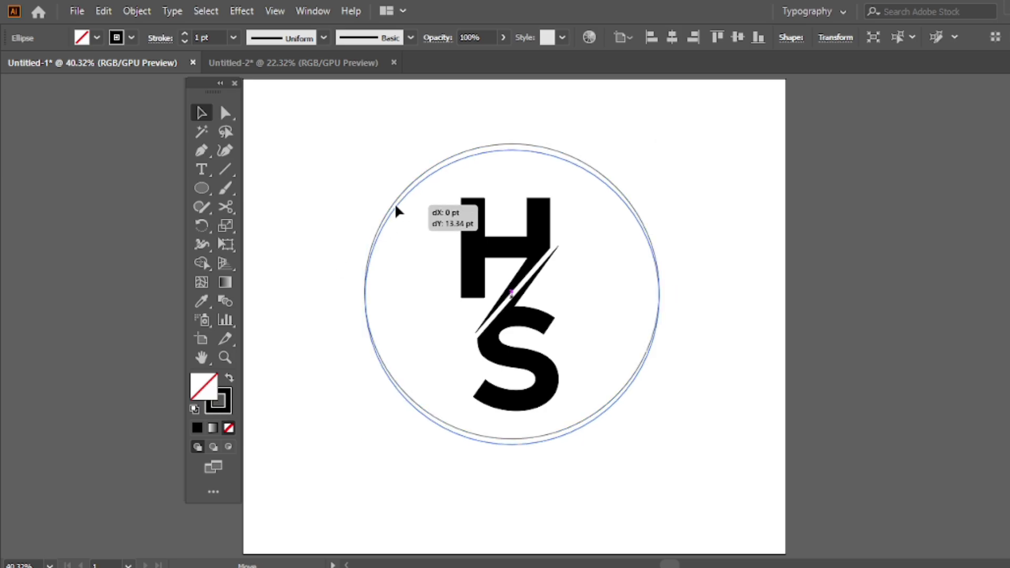
left_click(233, 37)
left_click(240, 364)
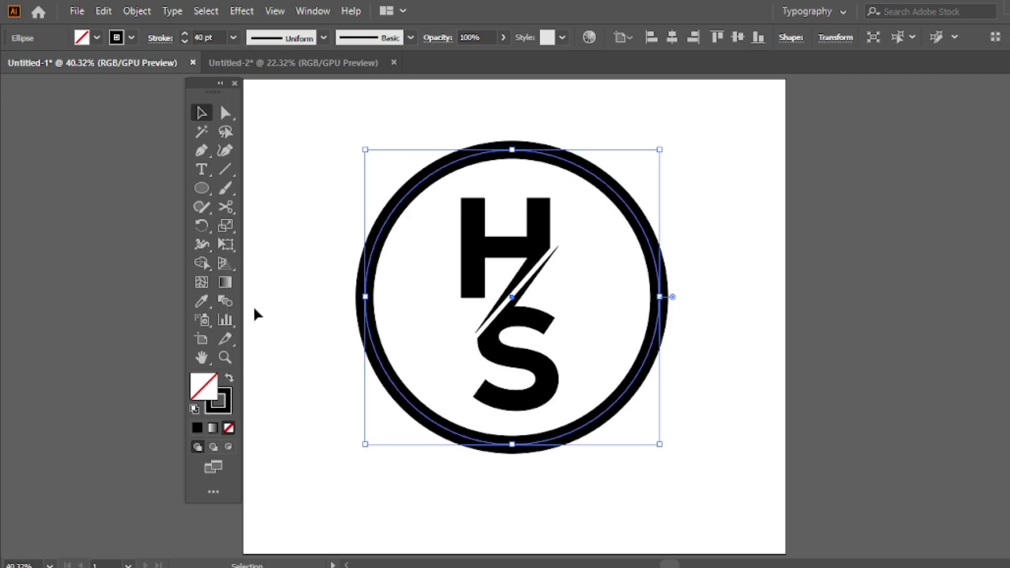
left_click(303, 186)
Duplicate the ring with Copy and Paste in Front.
left_click(392, 222)
left_click(104, 11)
left_click(148, 84)
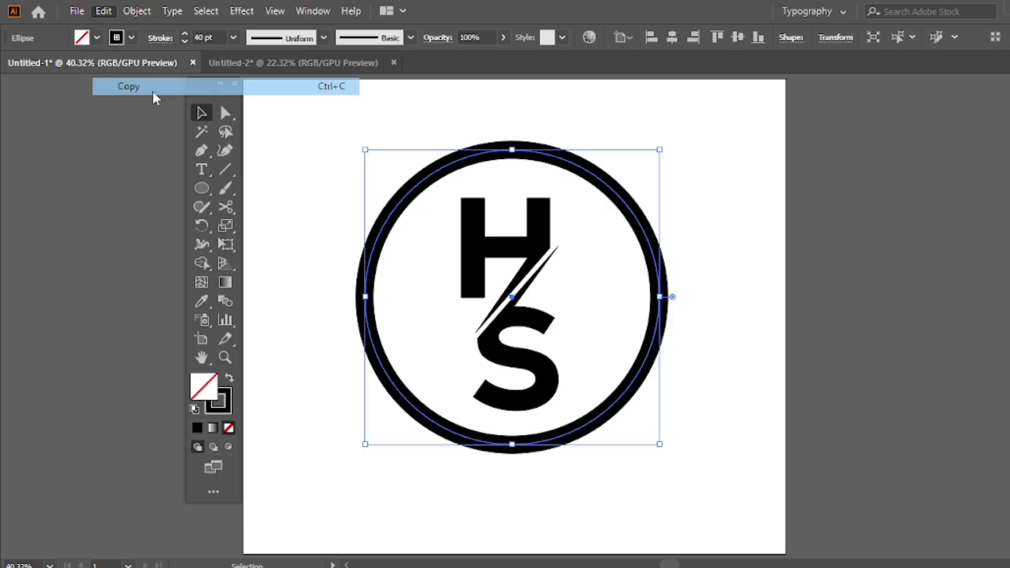
left_click(101, 12)
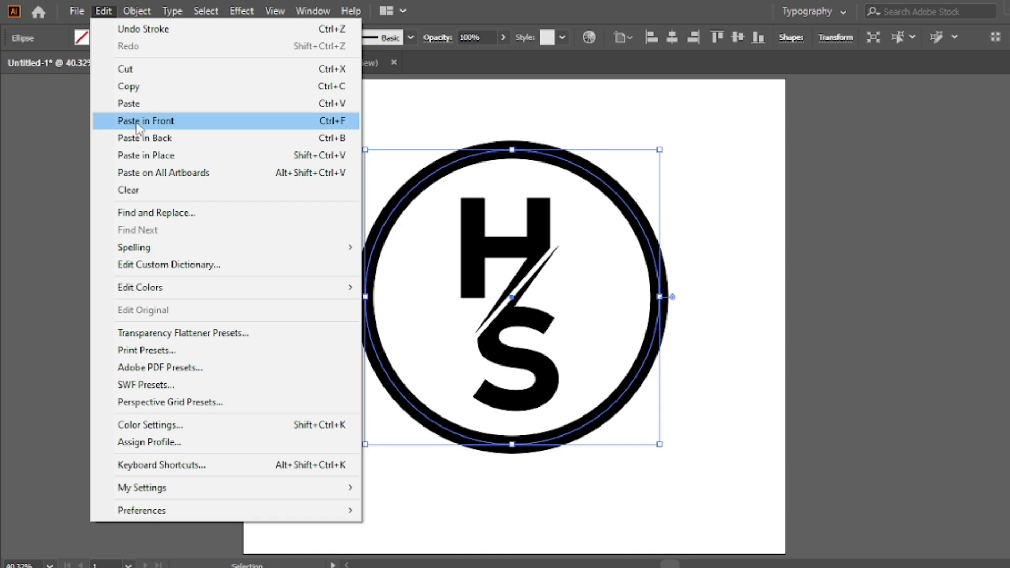
left_click(138, 122)
Centre the ring and monogram horizontally and vertically on the artboard.
left_click_drag(342, 120, 613, 439)
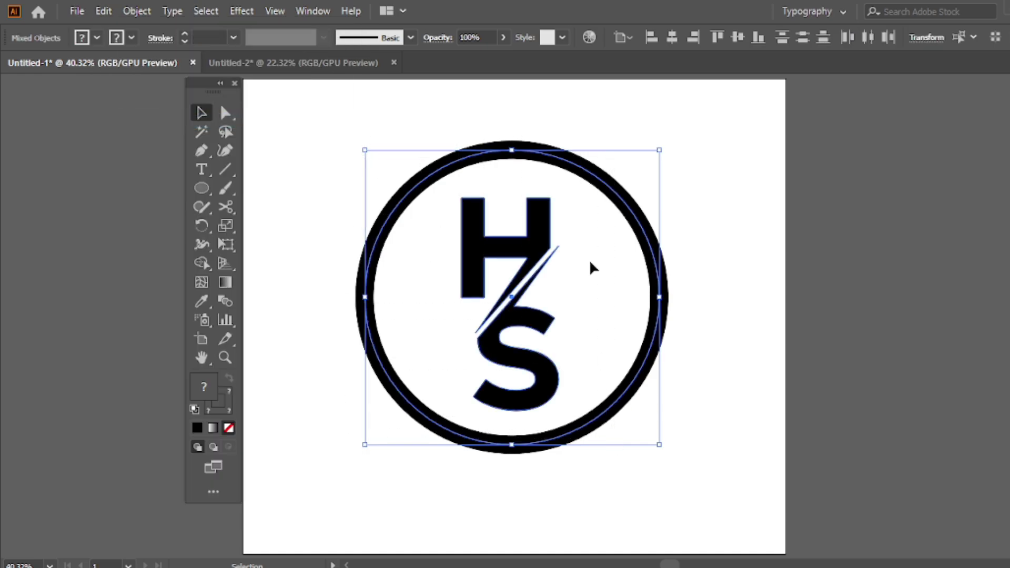
left_click(620, 38)
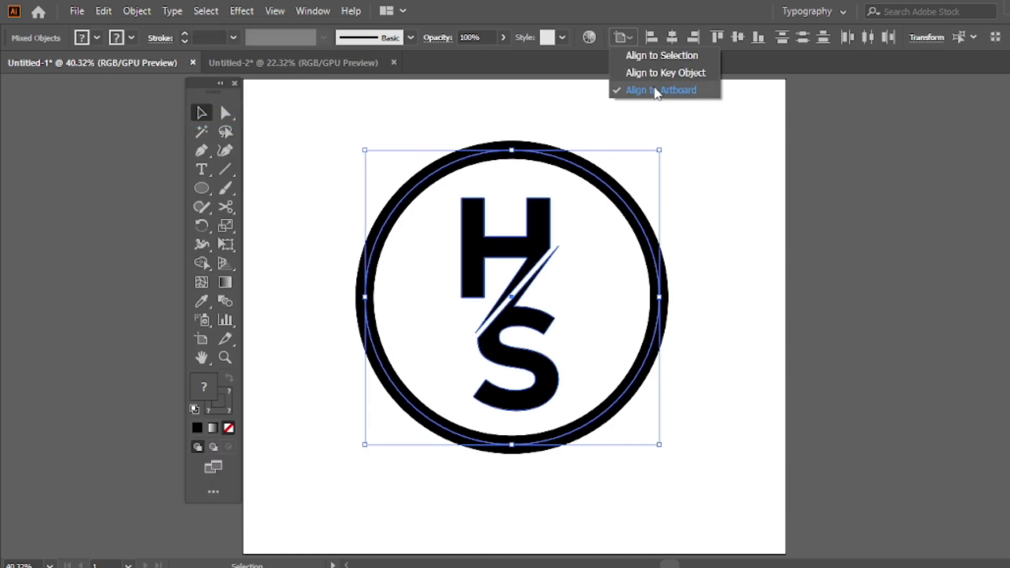
left_click(654, 88)
left_click(672, 37)
left_click(739, 36)
Delete the ring copy's bottom anchor point with Direct Selection, turning it into an open arc.
left_click(709, 148)
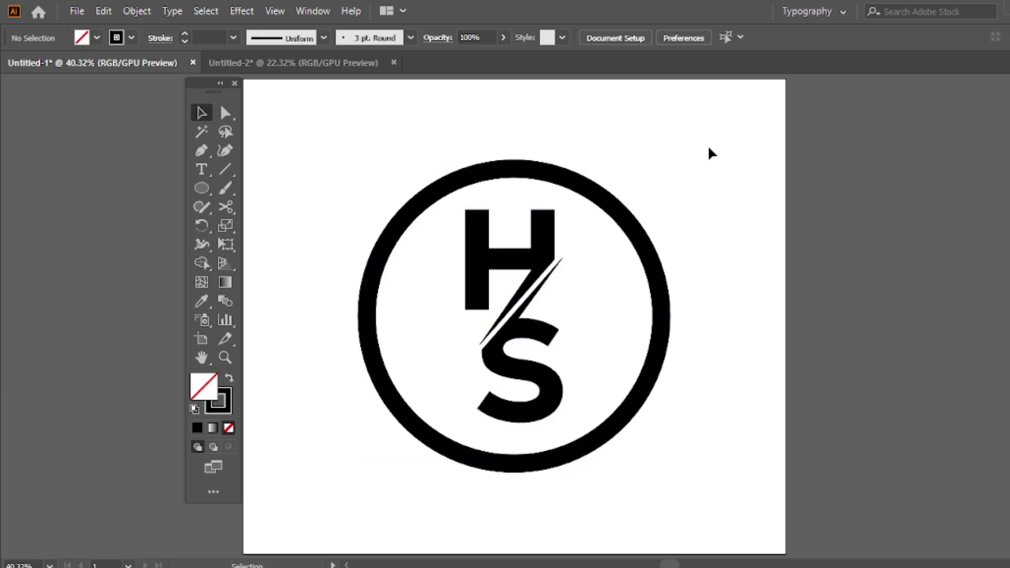
left_click(411, 216)
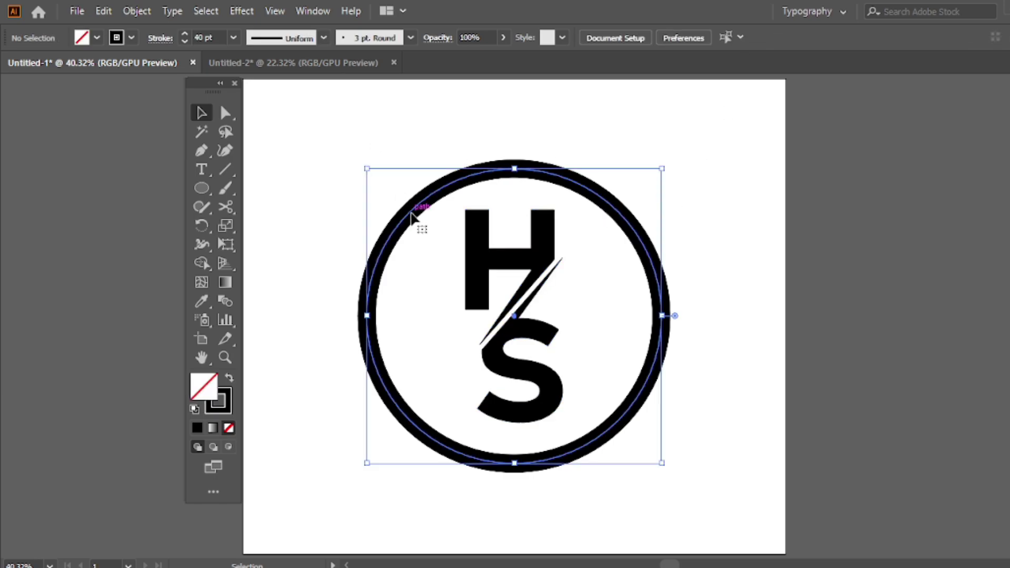
left_click_drag(225, 113, 288, 120)
left_click(288, 115)
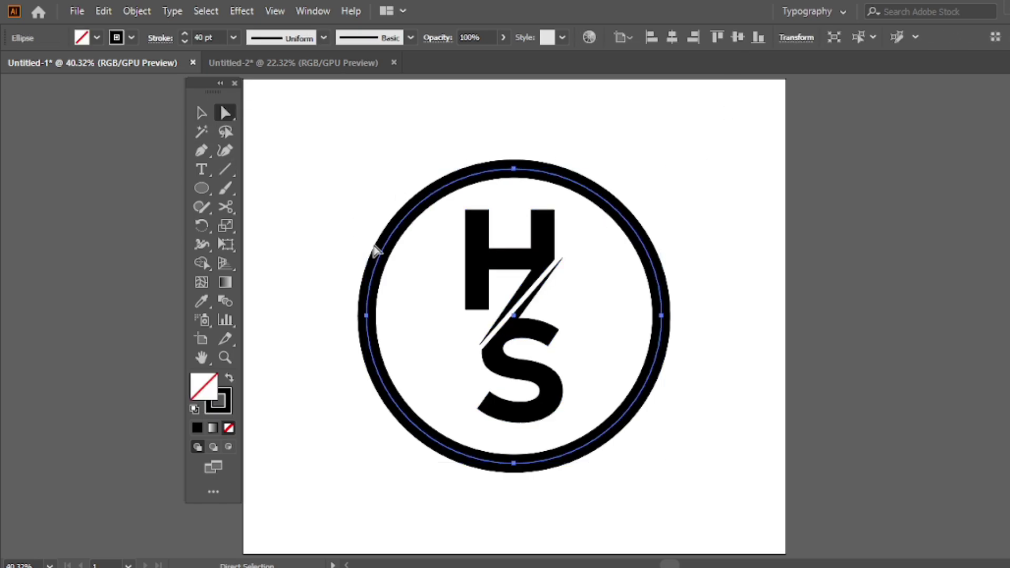
left_click(513, 464)
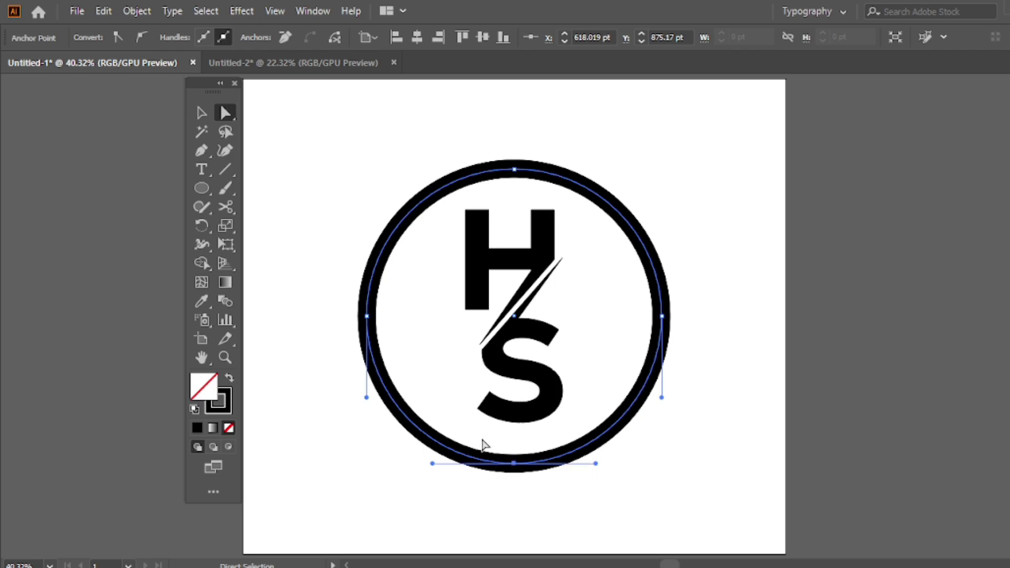
key("Delete")
Reselect the ring and bring up the Type on a Path option.
left_click(196, 113)
left_click(285, 134)
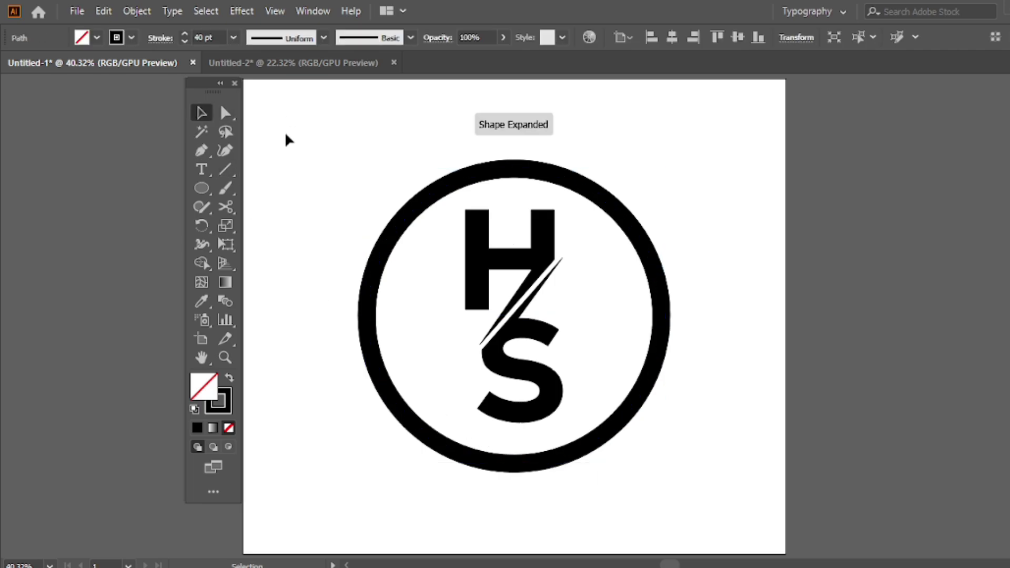
left_click(379, 369)
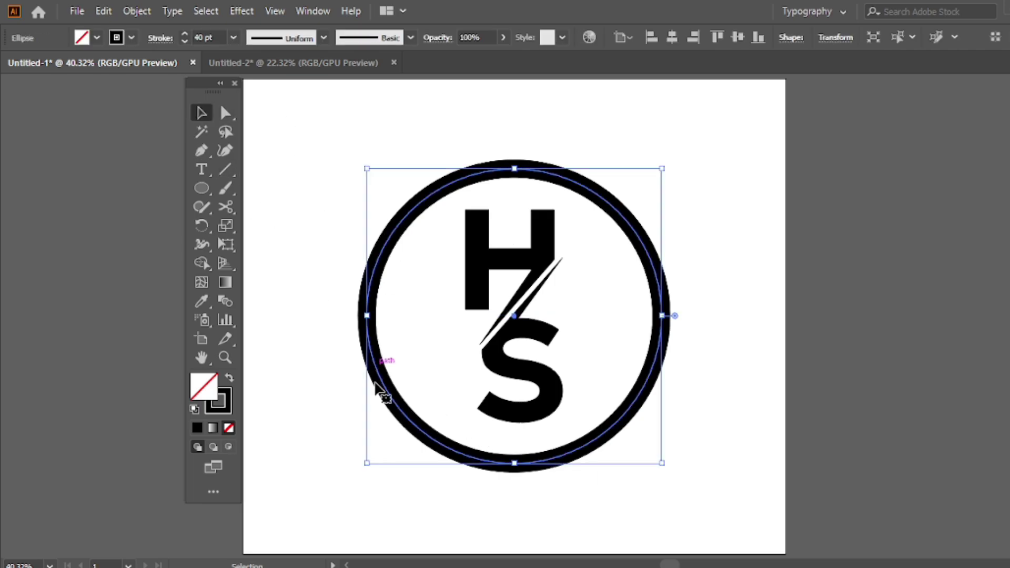
left_click(201, 167)
Type CREATIVE VIDEO along the circle's path, replacing the placeholder text.
left_click(285, 208)
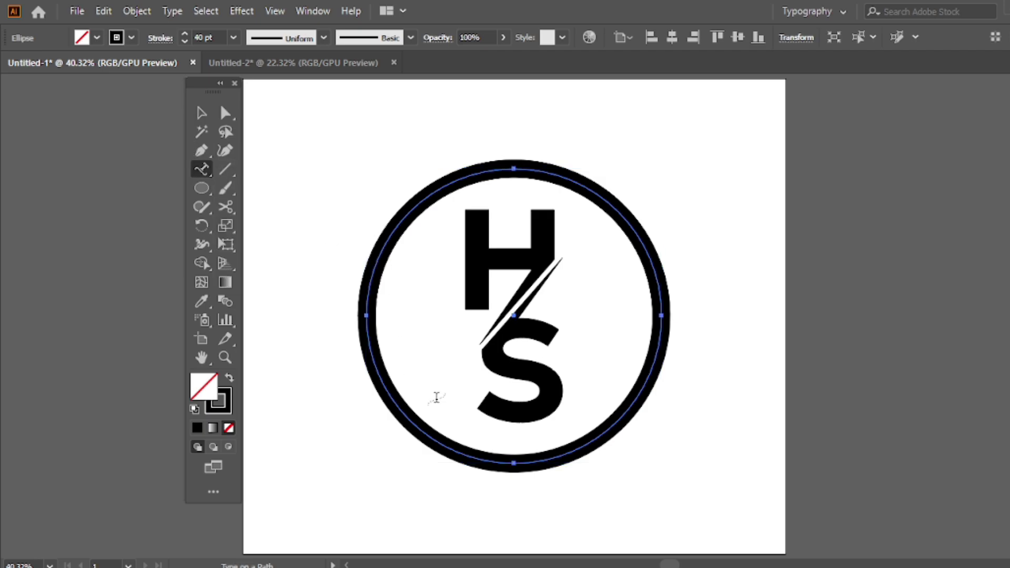
left_click(513, 462)
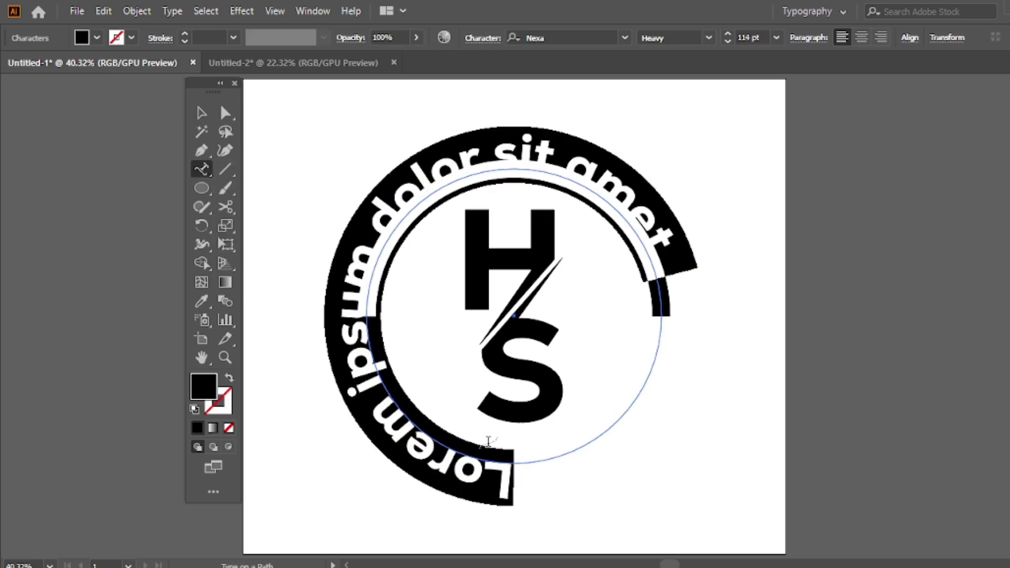
key("BackSpace")
type("CR")
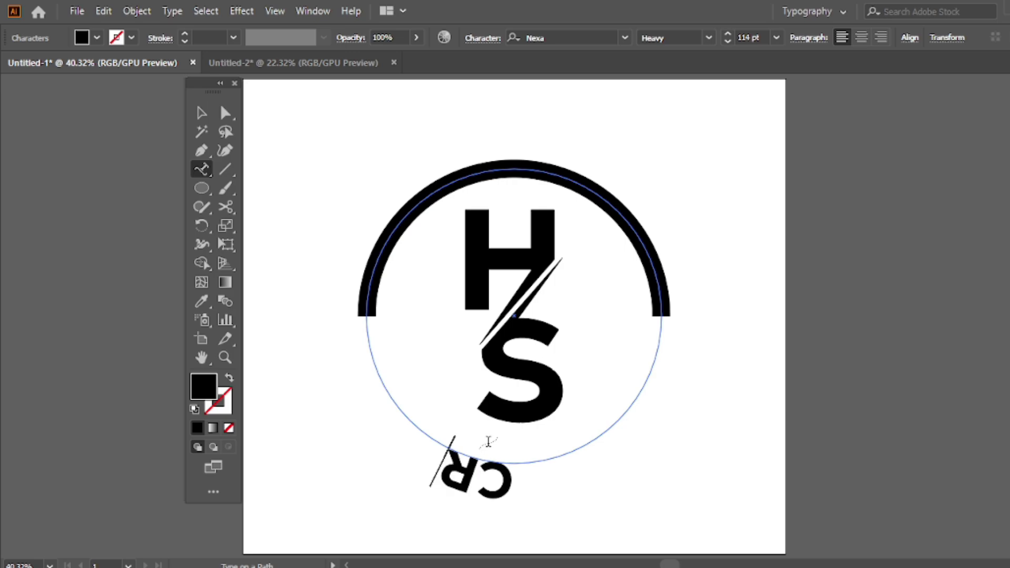
type("EATIVE")
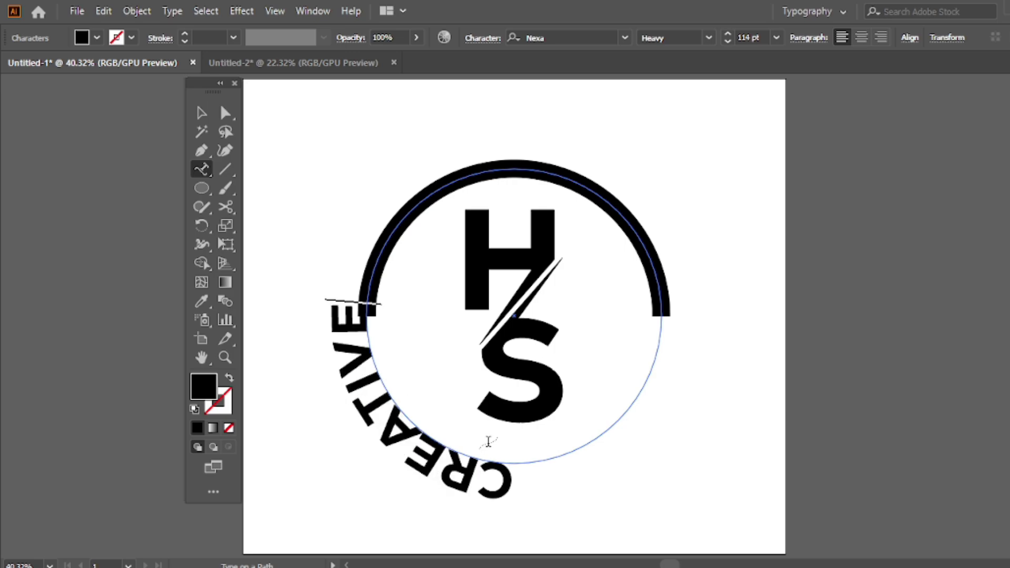
type(" VIDEO")
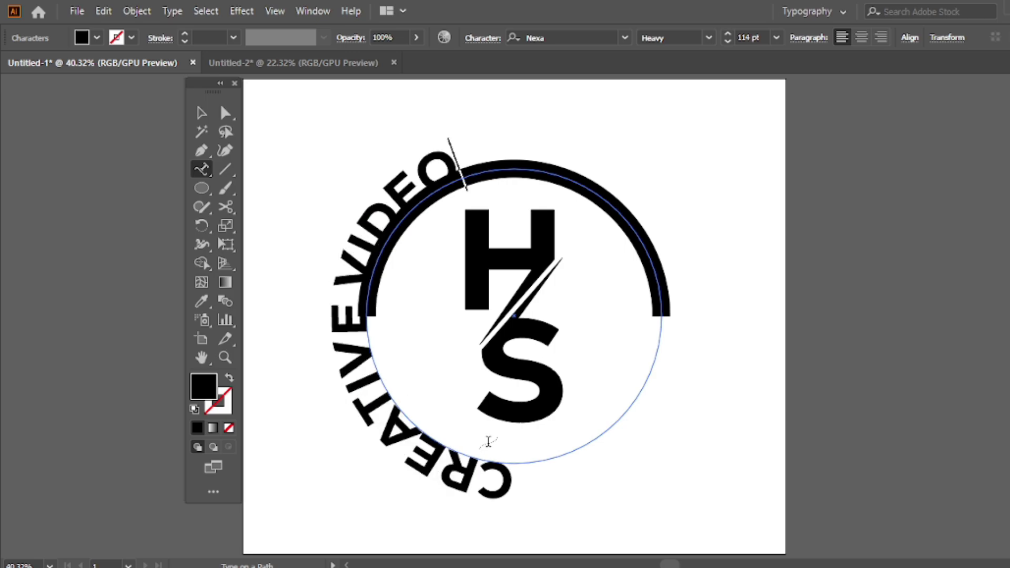
left_click(201, 113)
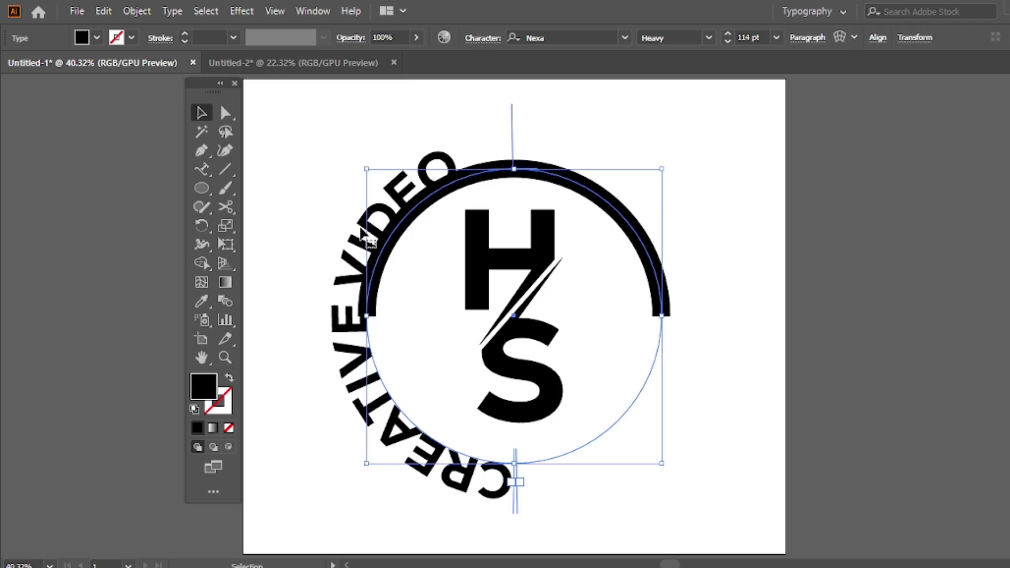
Slide the path text toward the circle's bottom and set it to 60 pt.
mouse_move(512, 121)
left_mouse_down()
mouse_move(523, 208)
mouse_move(412, 322)
left_mouse_up()
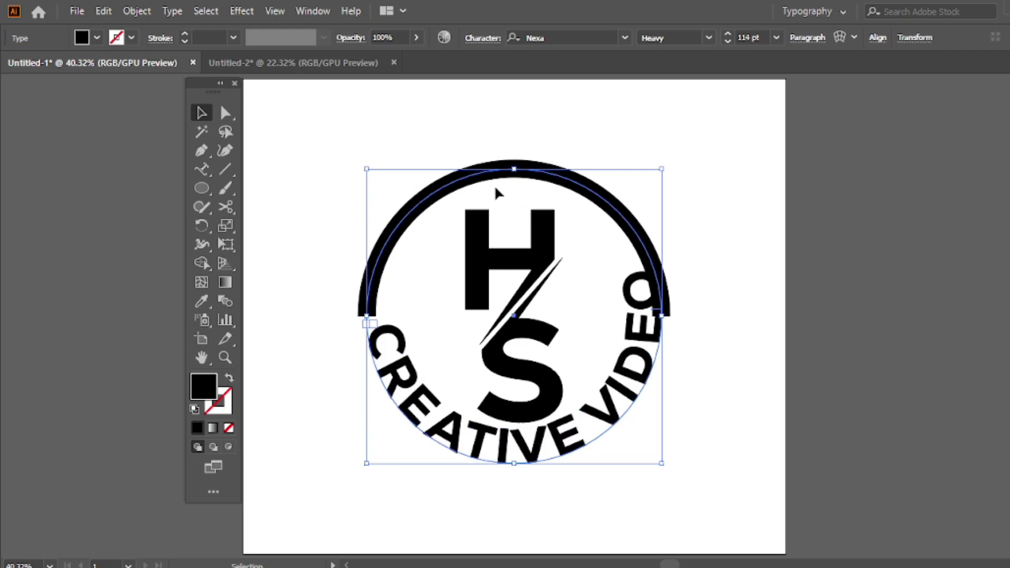
left_click(776, 38)
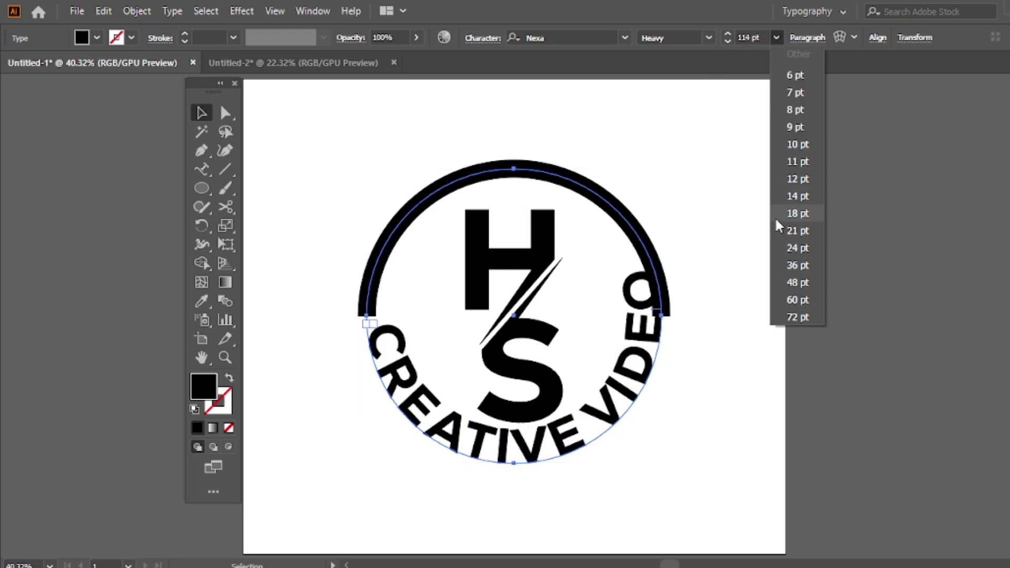
left_click(795, 295)
Set the path text to 72 pt with -25 pt baseline shift and 100 tracking.
left_click(777, 37)
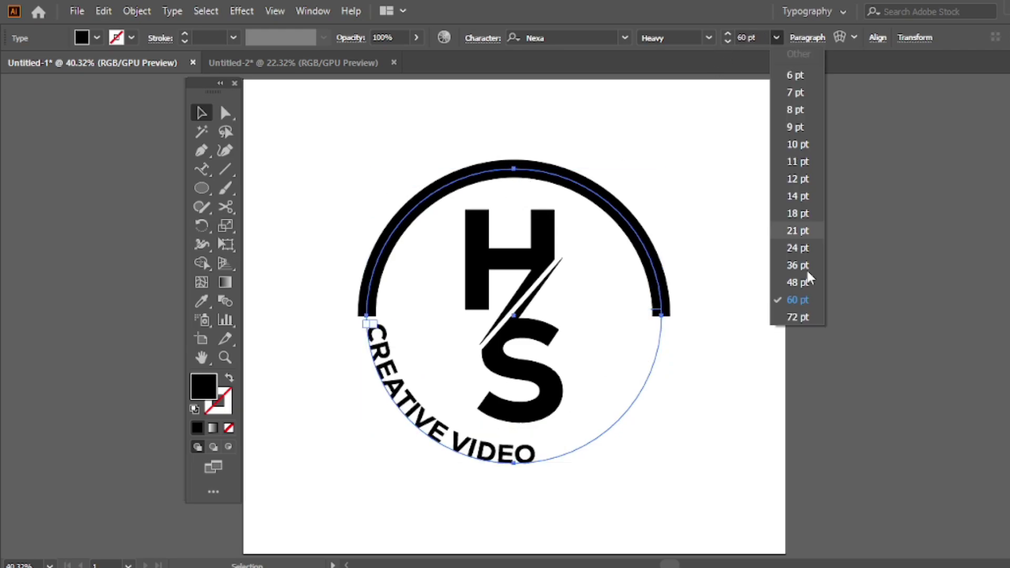
left_click(800, 315)
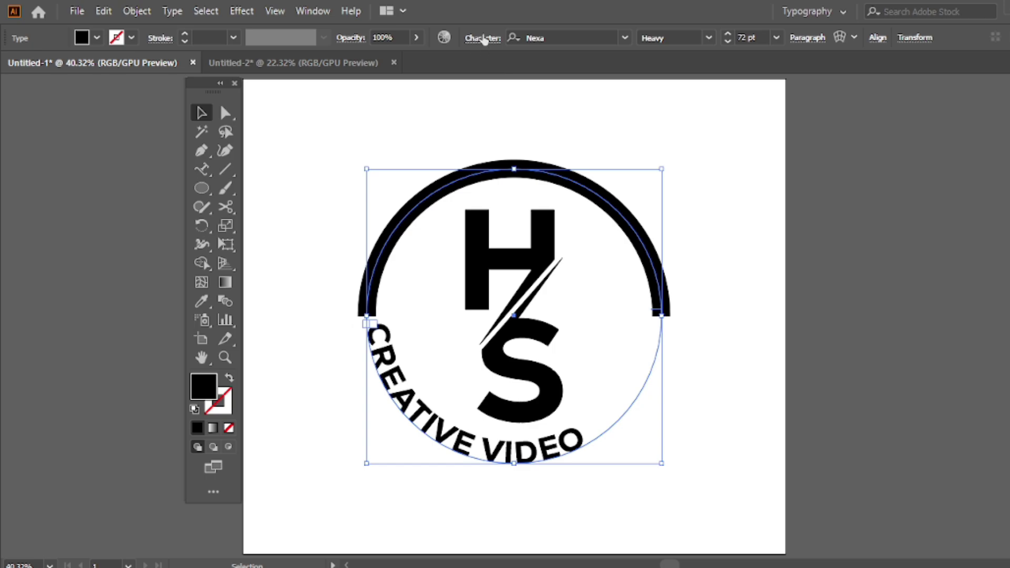
left_click(465, 38)
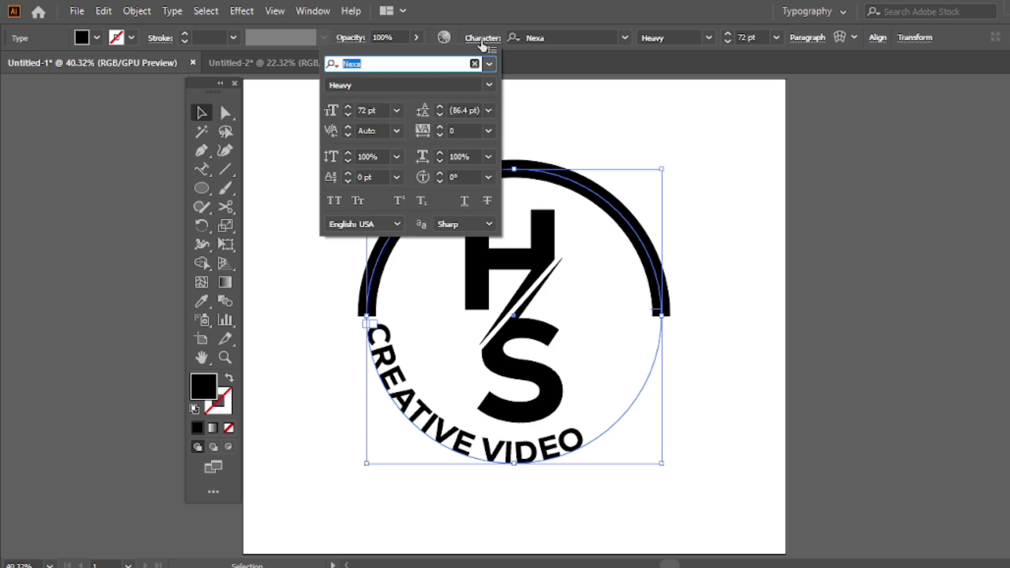
left_click(366, 178)
left_click(347, 181)
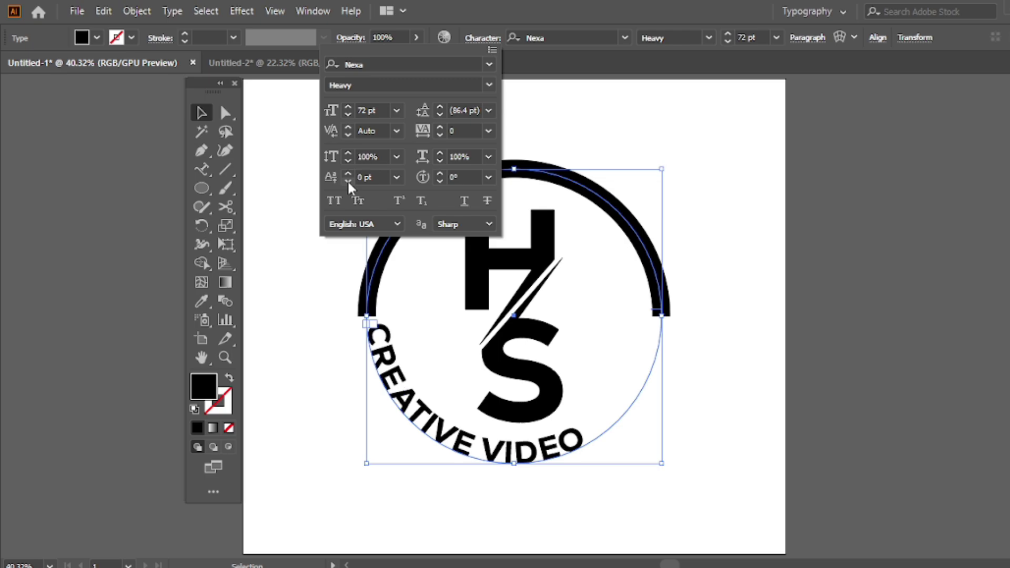
left_click(347, 181)
left_click(347, 181)
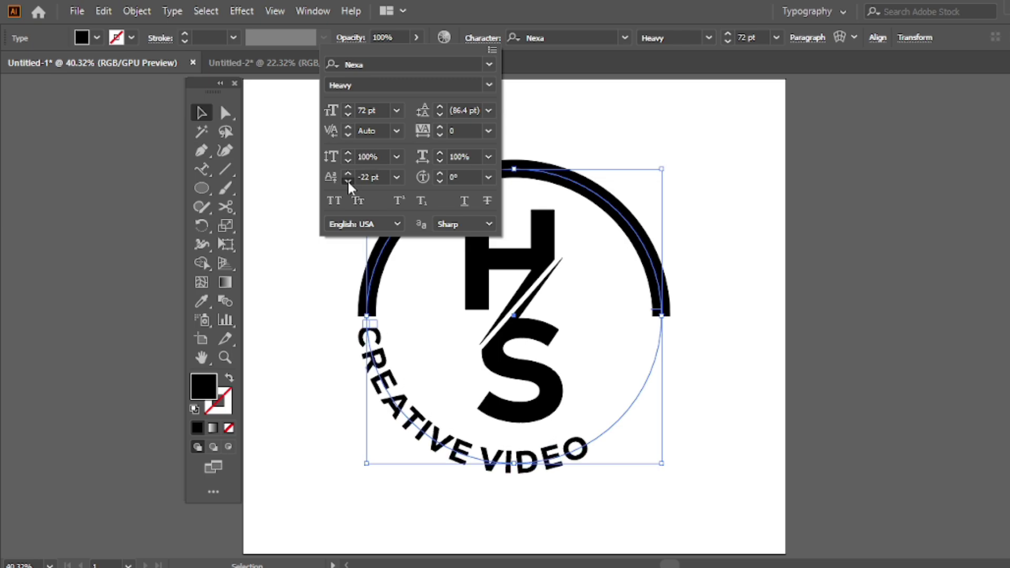
left_click(488, 130)
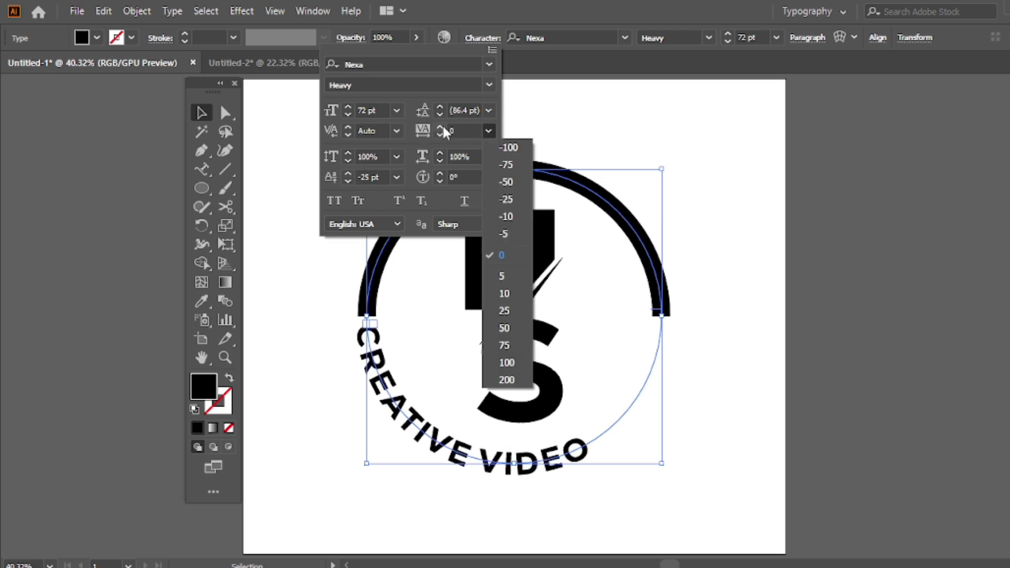
left_click(506, 363)
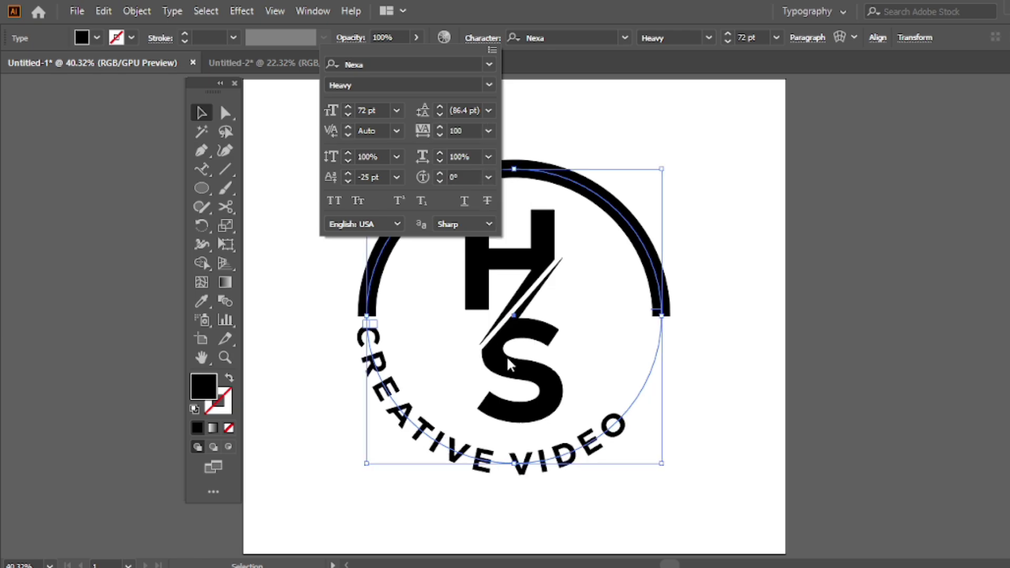
Enlarge the text to 95 pt and tighten tracking to 65, then deselect to check.
left_click(727, 34)
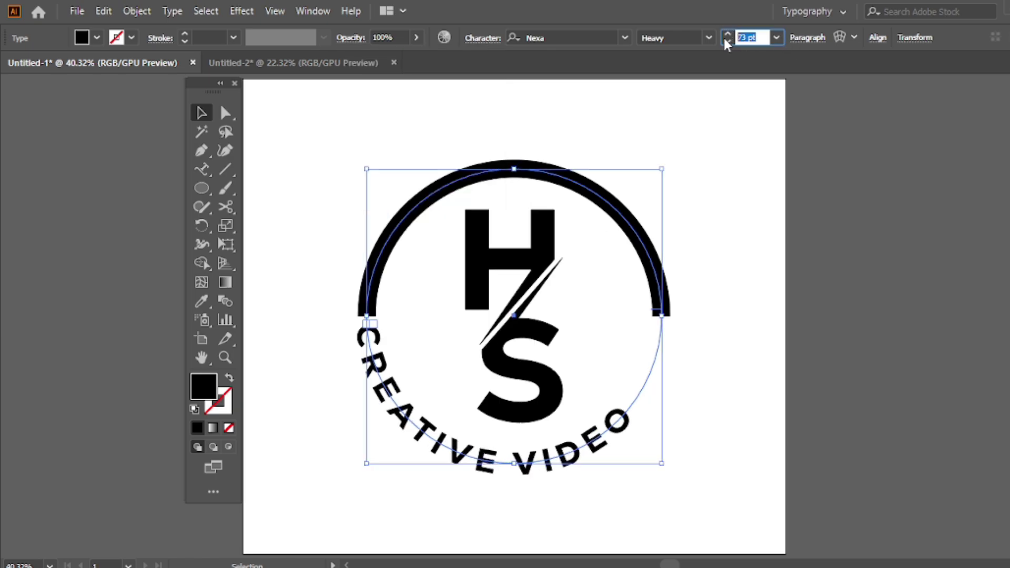
left_click(727, 34)
left_click(727, 34)
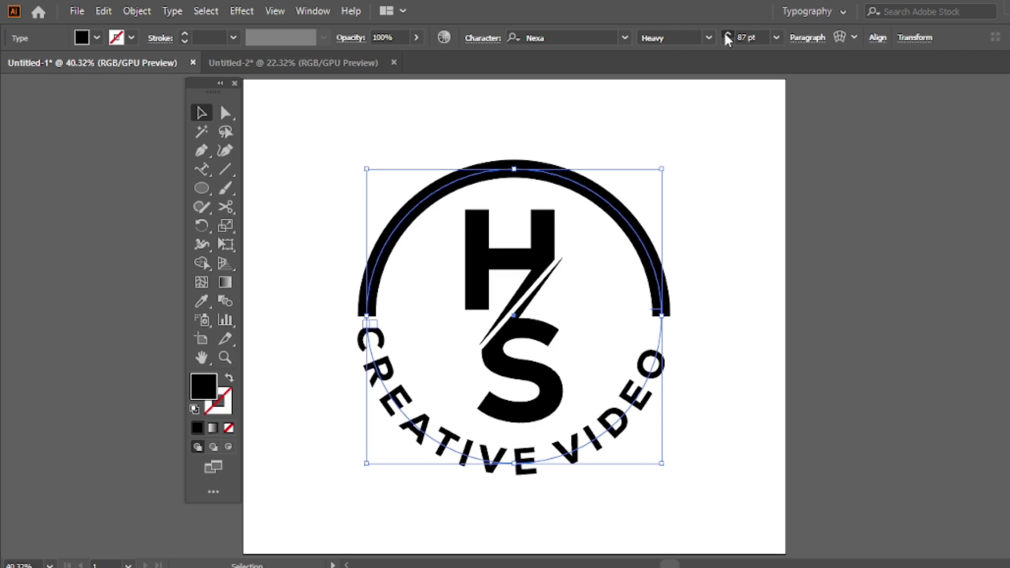
left_click(727, 34)
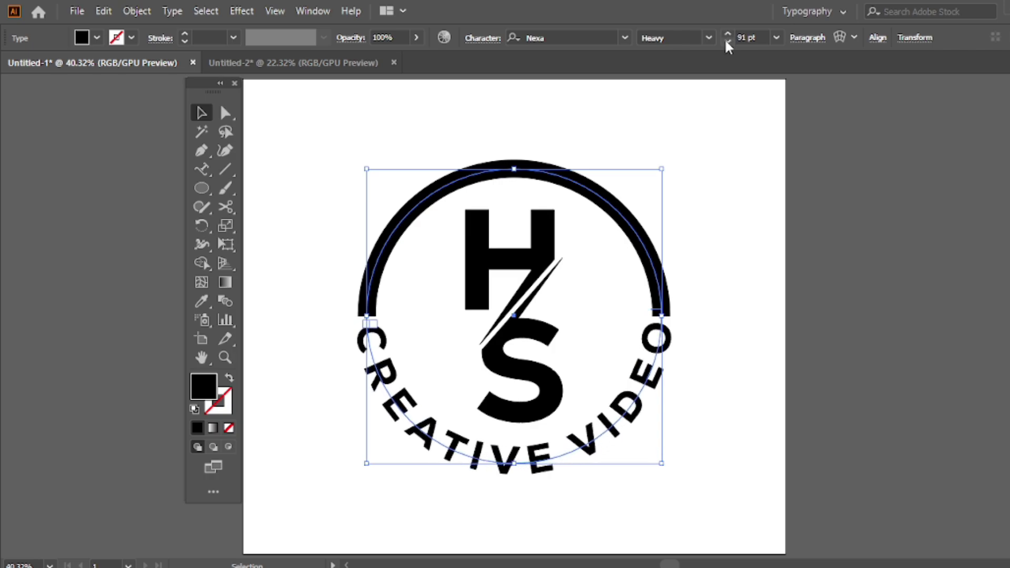
left_click(728, 33)
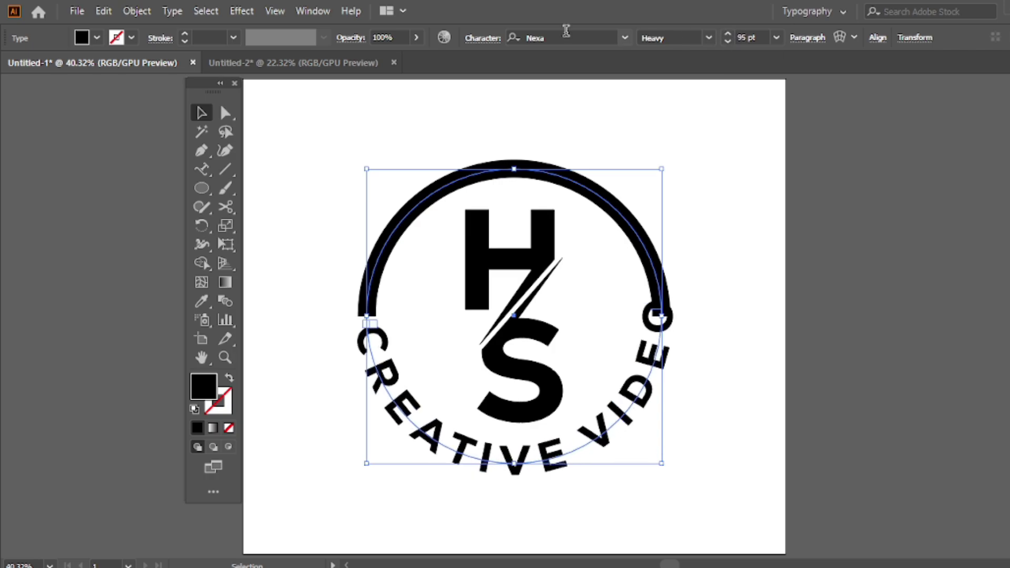
left_click(482, 38)
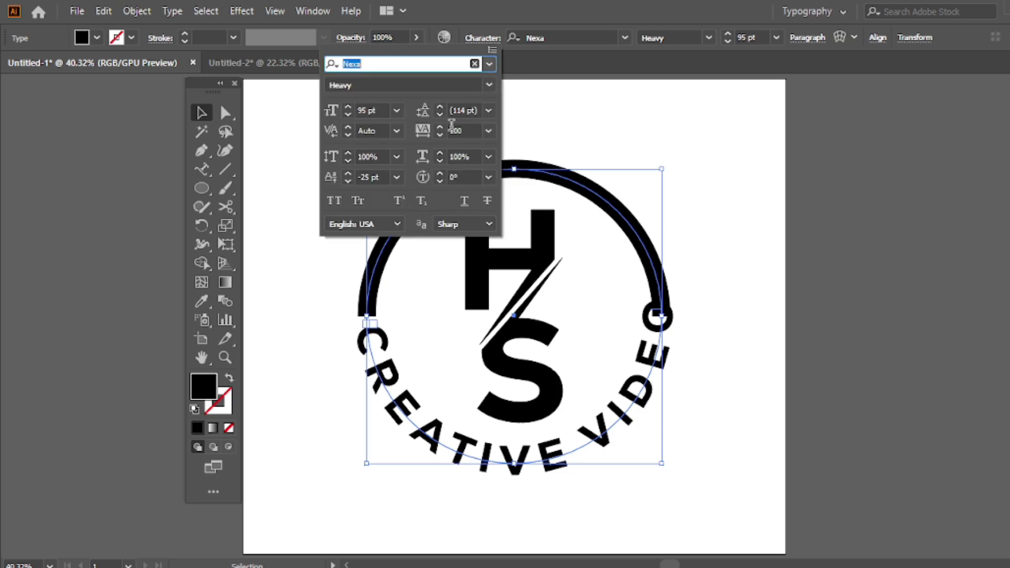
left_click(439, 133)
left_click(440, 133)
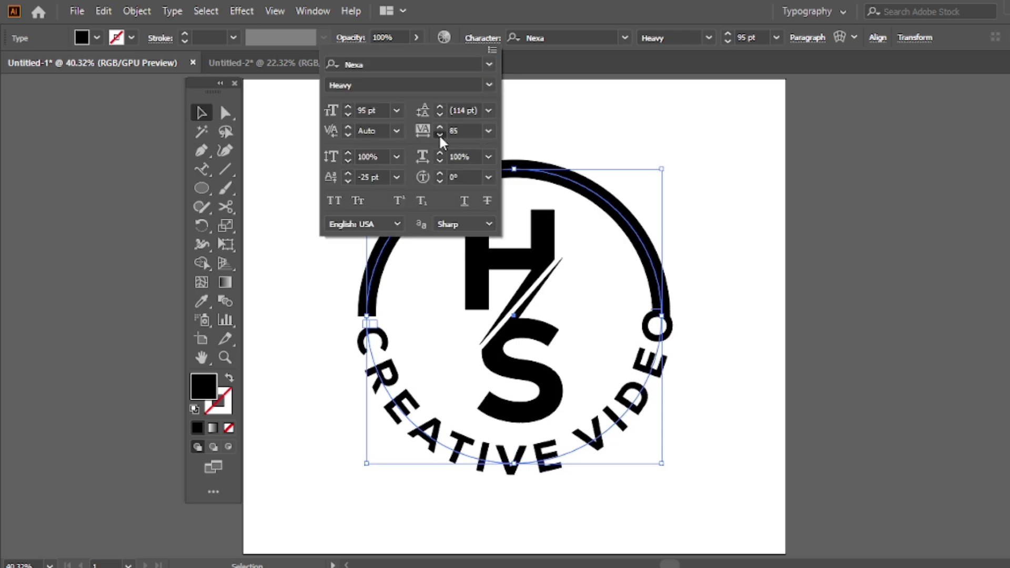
left_click(439, 134)
left_click(439, 134)
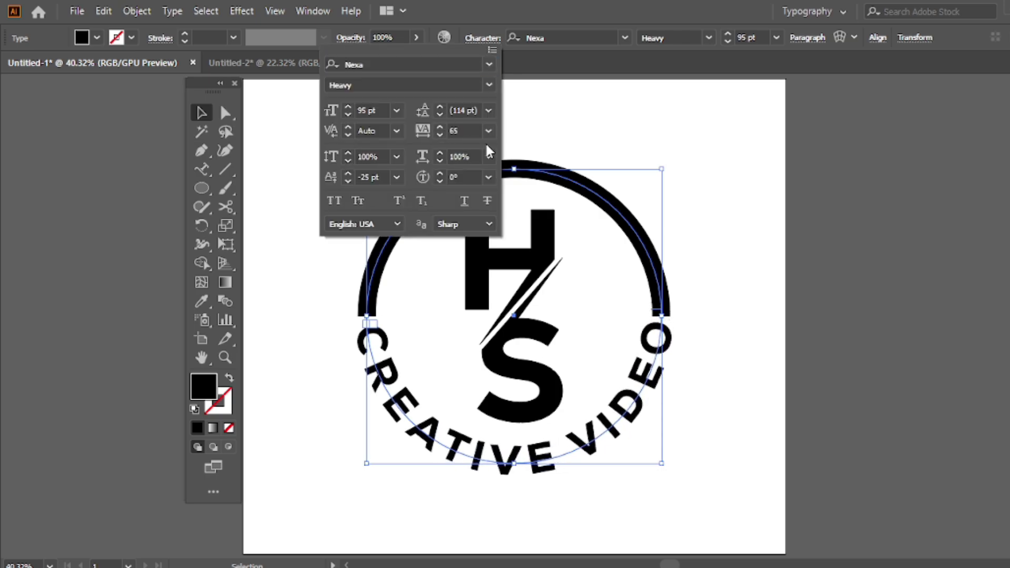
left_click(645, 152)
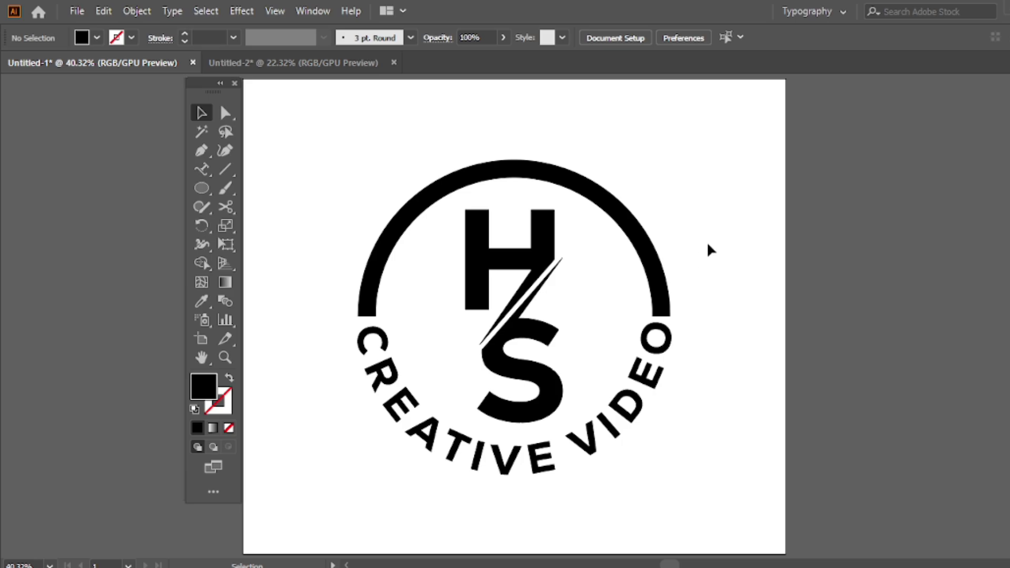
Expand the curved text and arc into shapes and group them.
left_click_drag(708, 244, 631, 362)
left_click(143, 12)
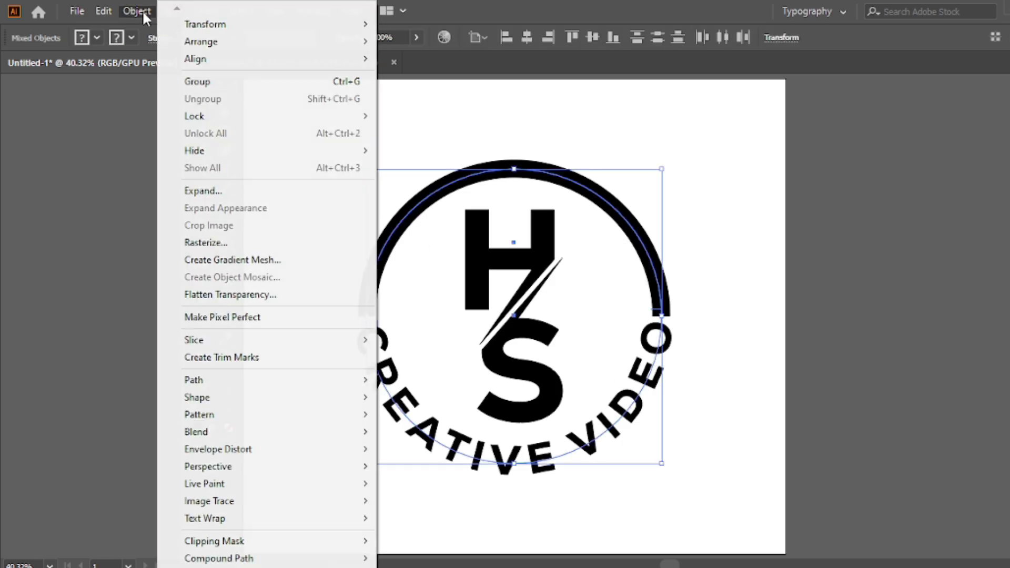
left_click(214, 198)
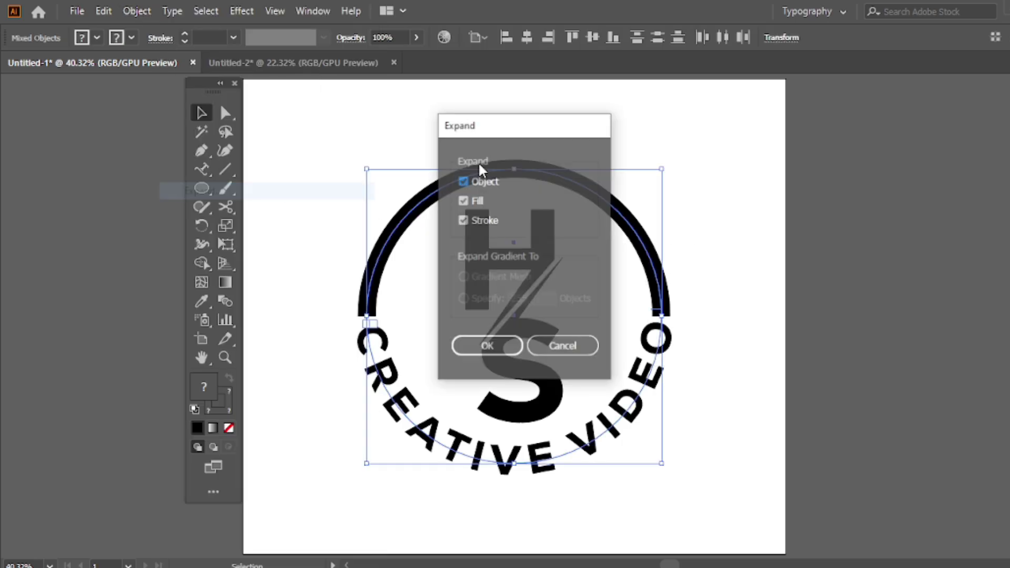
left_click_drag(465, 132, 661, 131)
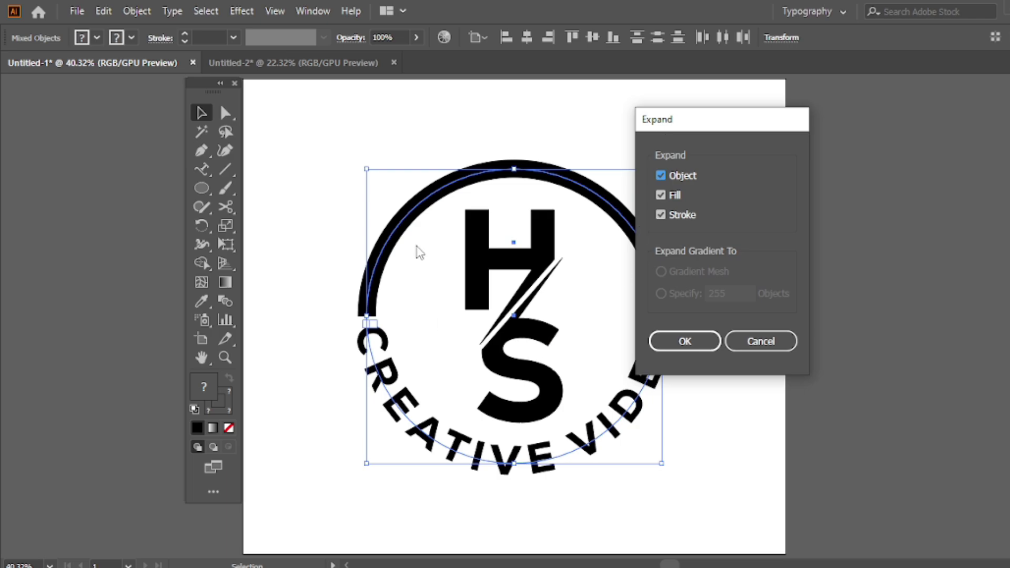
left_click(683, 343)
right_click(516, 130)
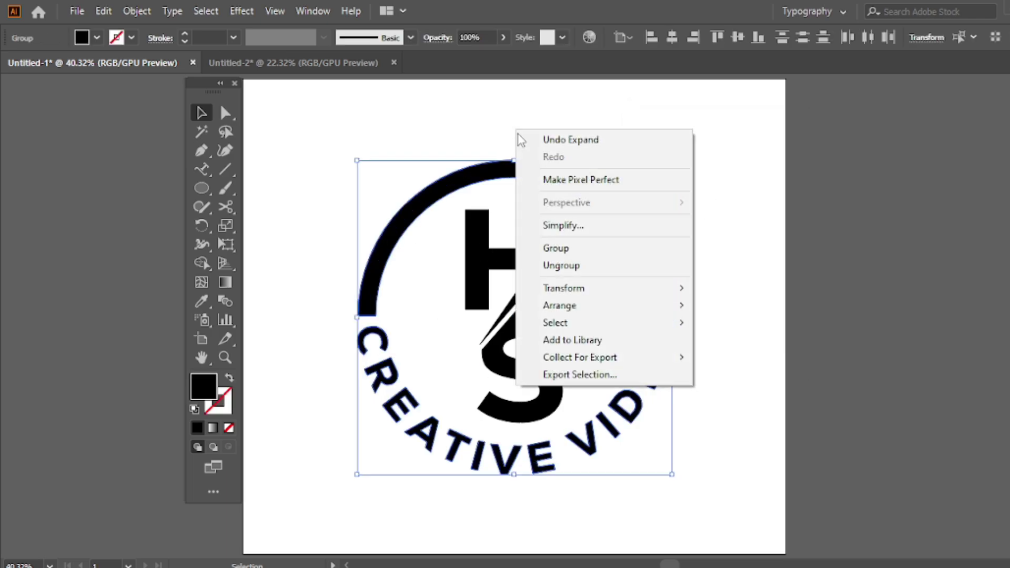
left_click(556, 243)
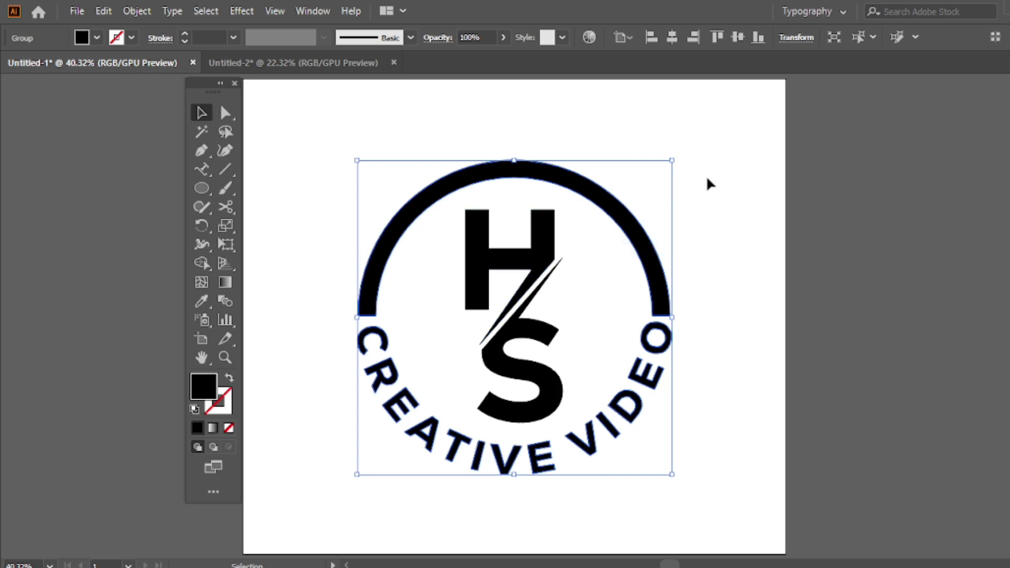
left_click(684, 316)
Ungroup the logo and nudge CREATIVE VIDEO along the circle to centre it beneath the arc.
left_click(655, 348)
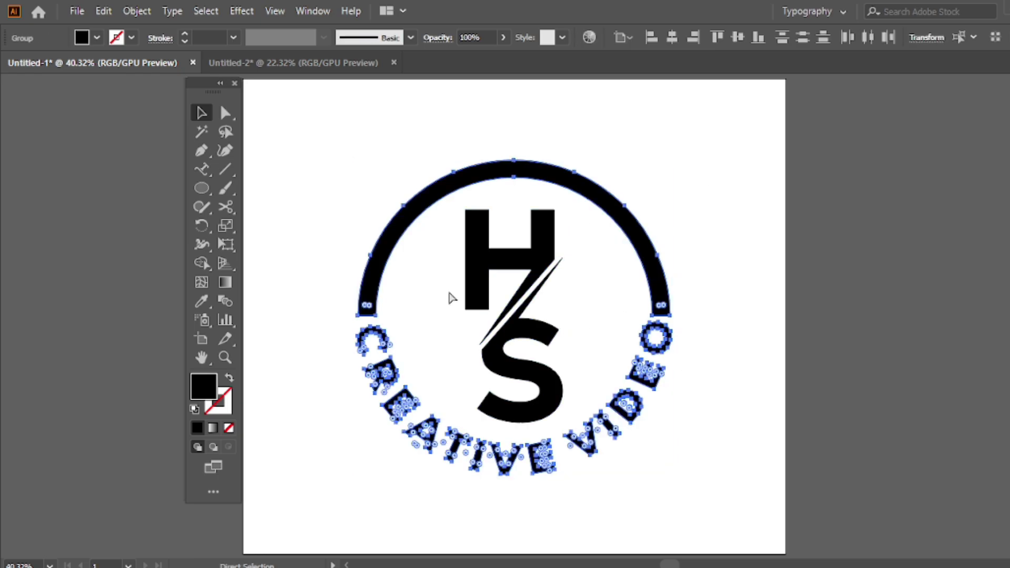
key("ctrl+shift+g")
left_click(676, 342)
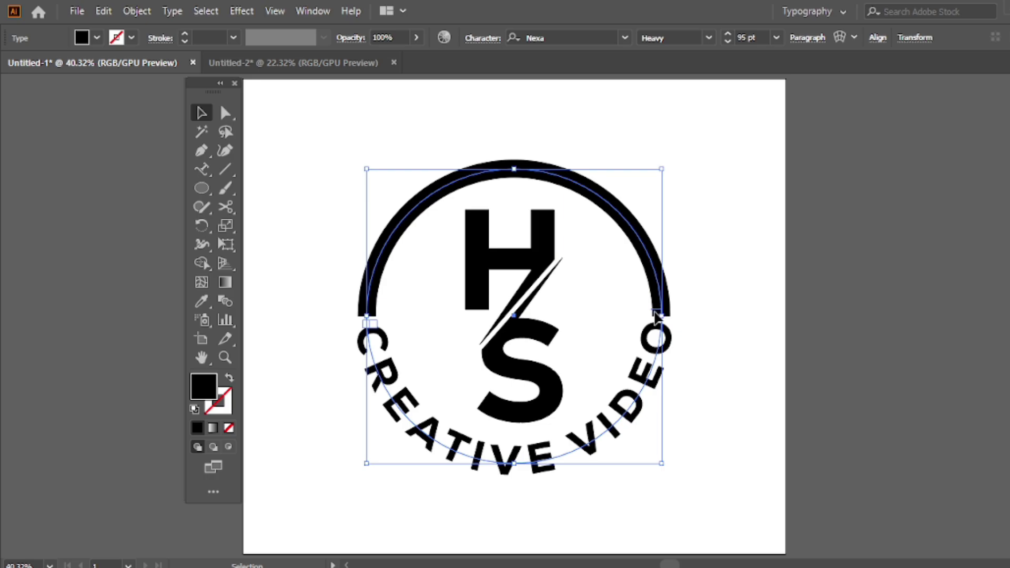
left_click_drag(655, 318, 653, 322)
left_click(678, 272)
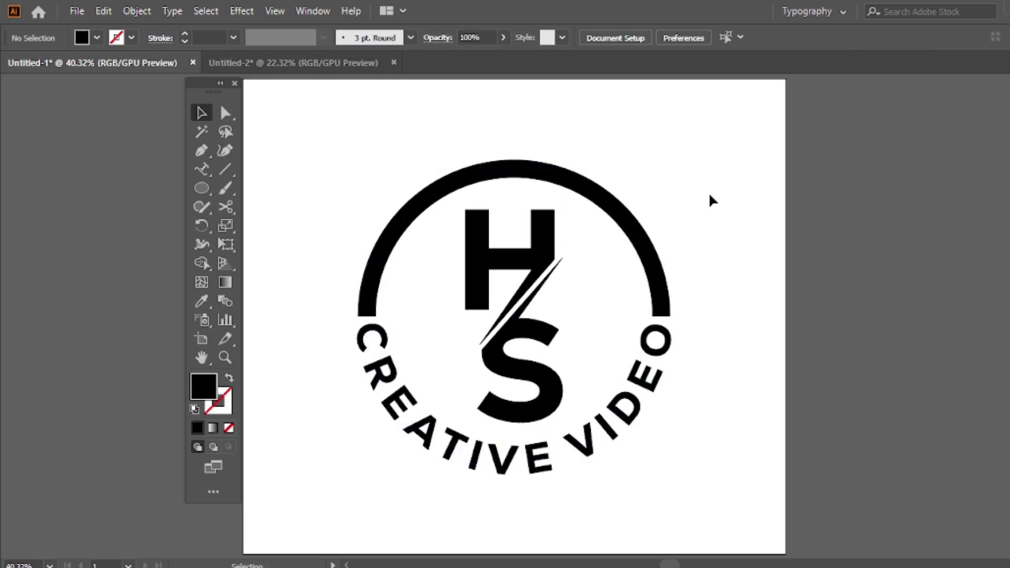
Expand all the artwork into shapes and group it.
key("ctrl+a")
left_click(136, 11)
left_click(208, 192)
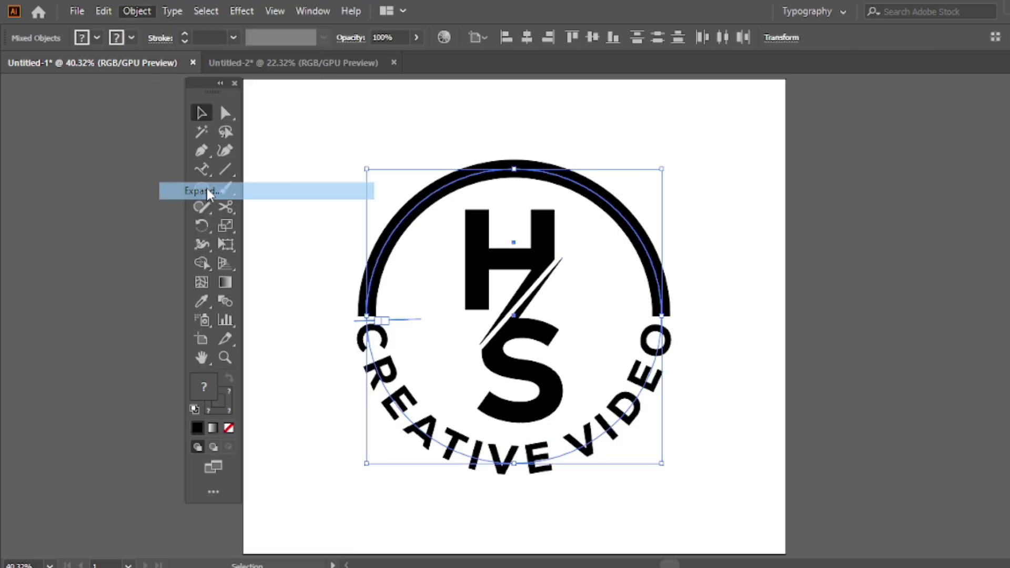
left_click(681, 342)
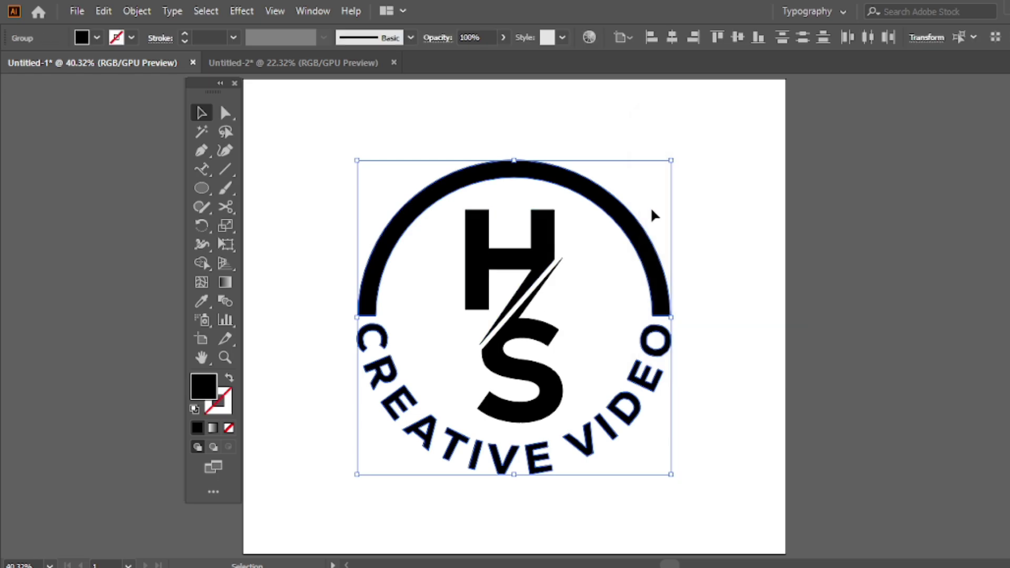
right_click(593, 179)
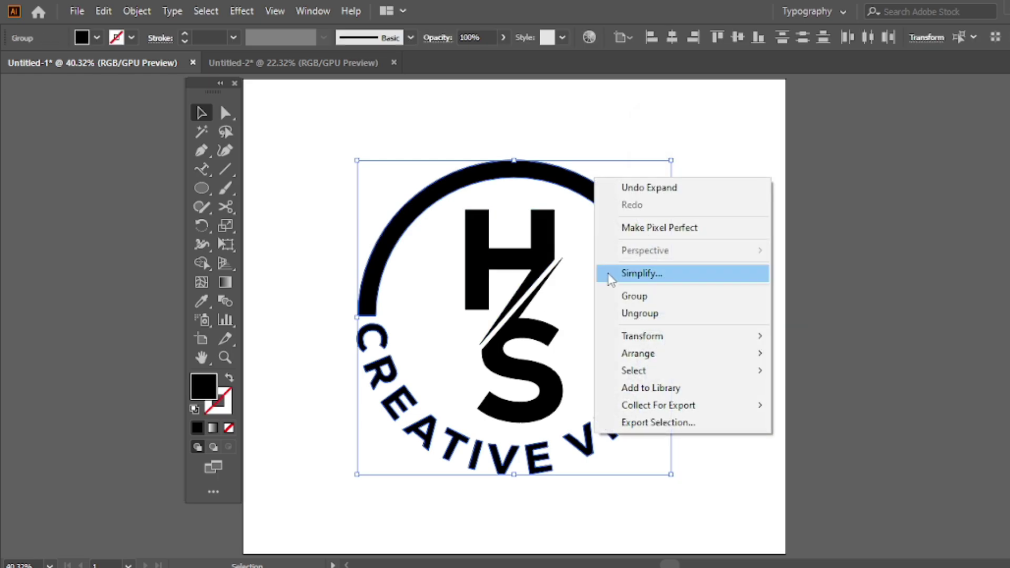
left_click(678, 299)
left_click(647, 140)
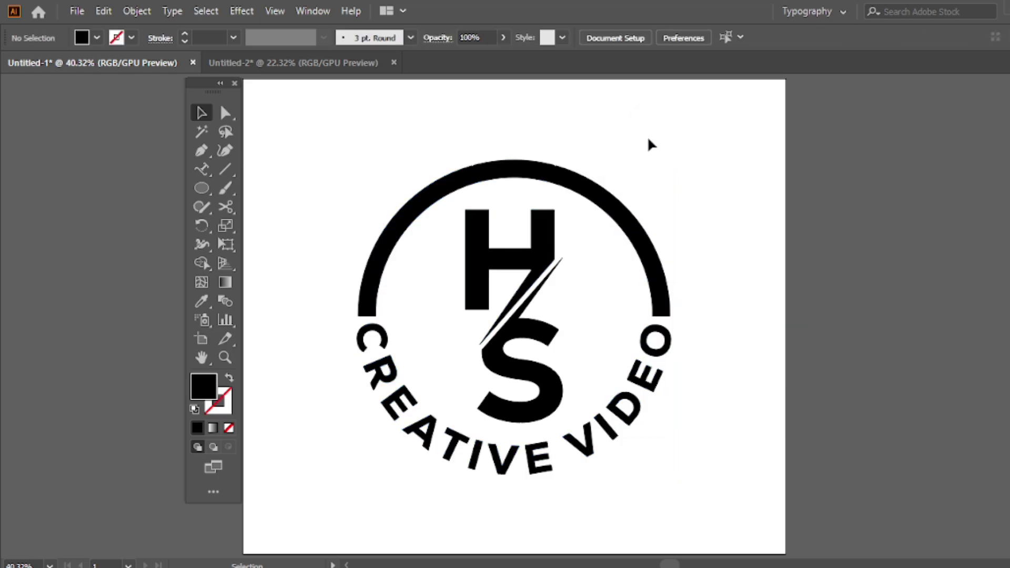
Scale the logo group down slightly around its centre.
left_click(480, 344)
left_click(698, 169)
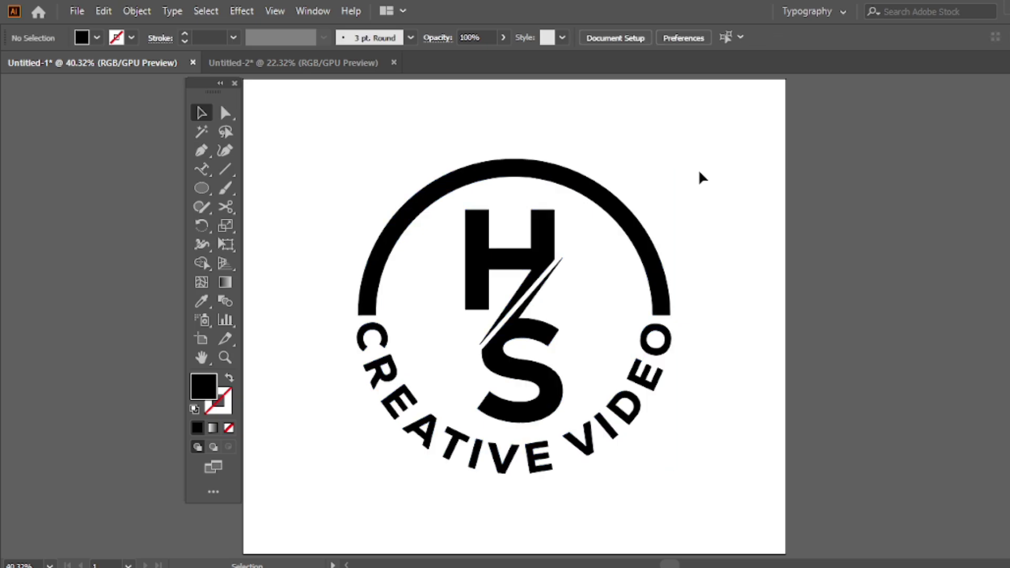
left_click(669, 322)
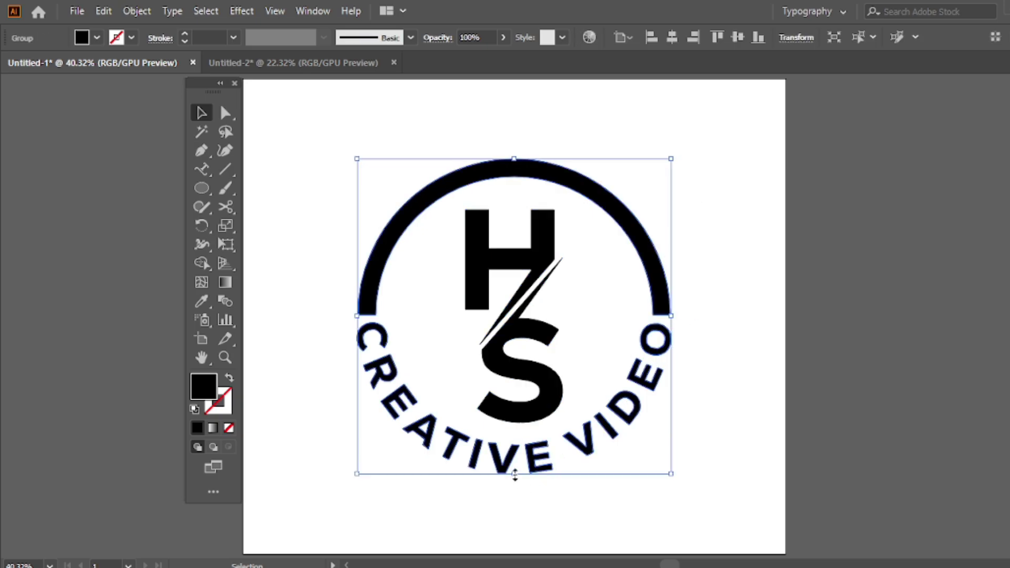
left_click_drag(515, 474, 515, 479)
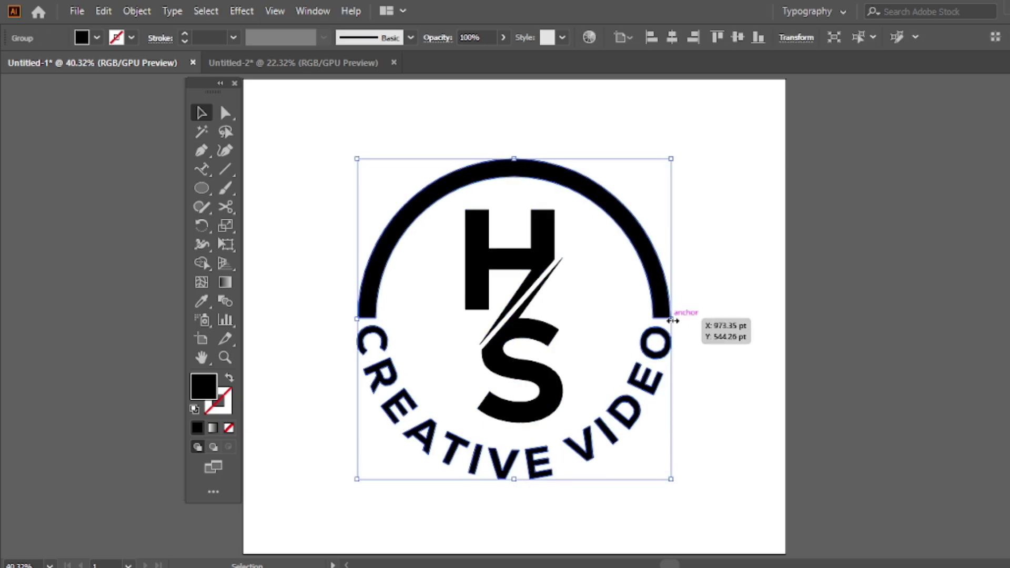
left_click_drag(673, 320, 679, 318)
left_click(732, 277)
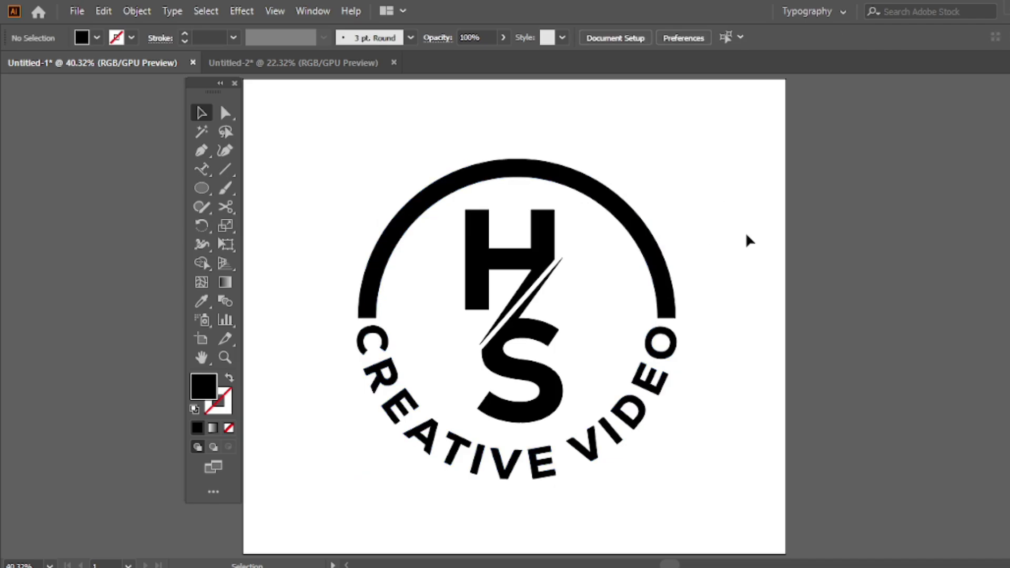
left_click_drag(677, 153, 432, 382)
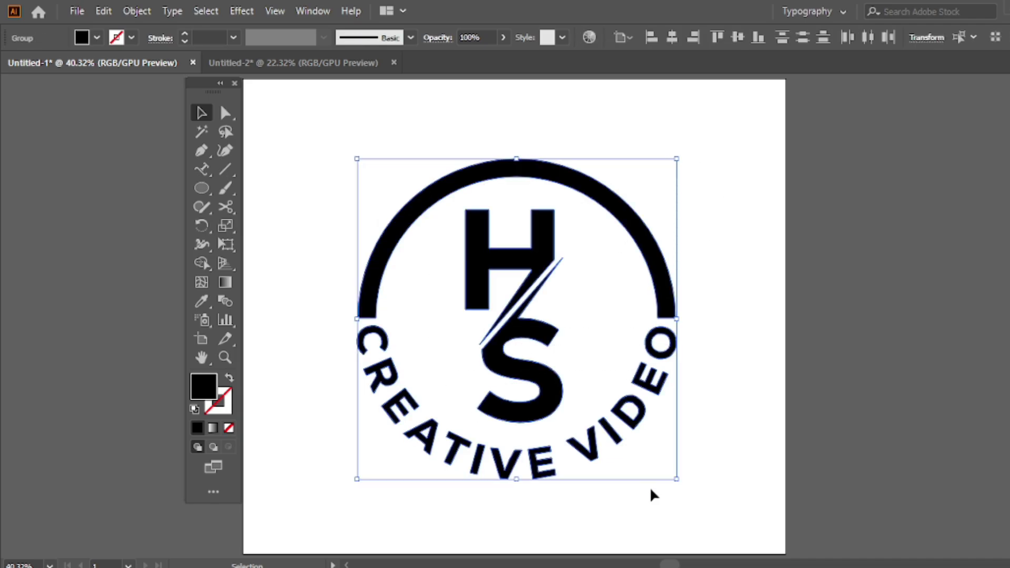
left_click_drag(677, 480, 632, 434)
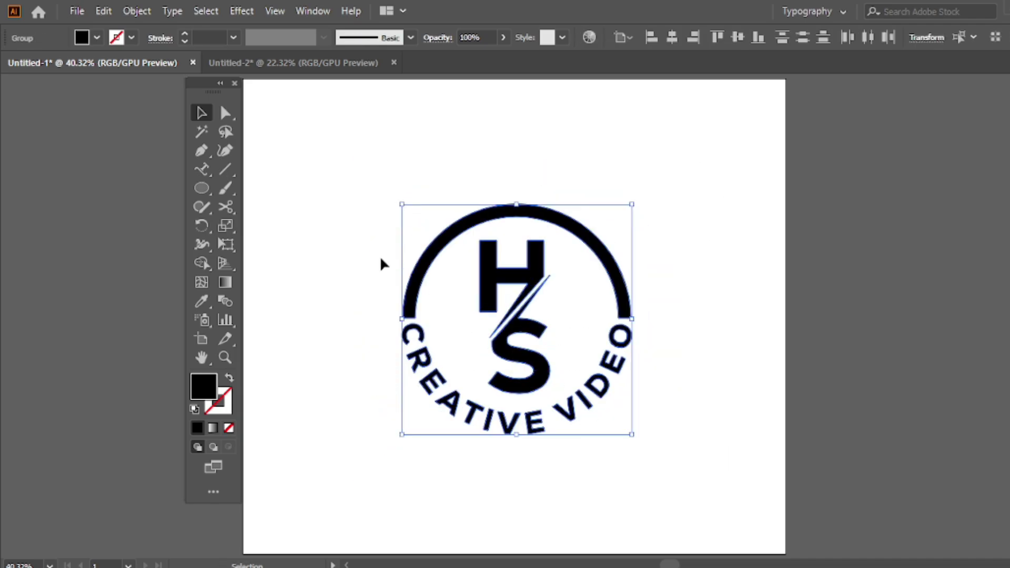
Group the logo as one object and copy it to the clipboard.
right_click(356, 159)
left_click(421, 278)
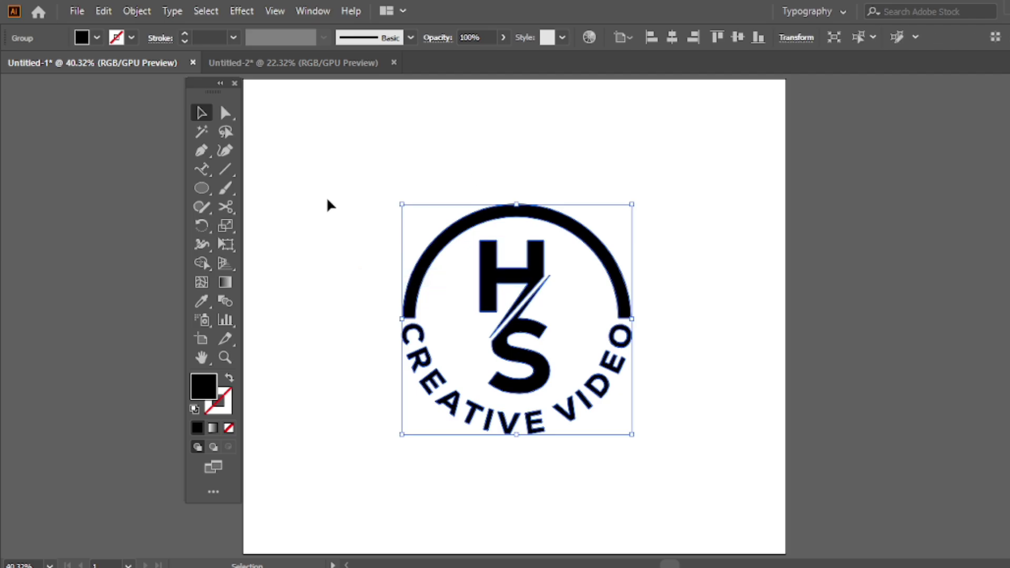
left_click(405, 181)
left_click(492, 261)
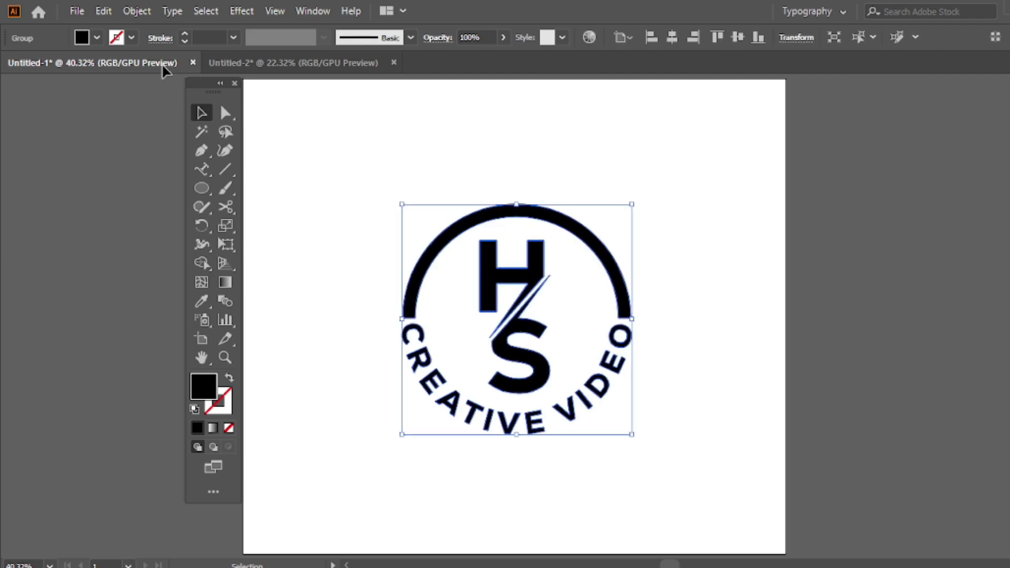
left_click(105, 11)
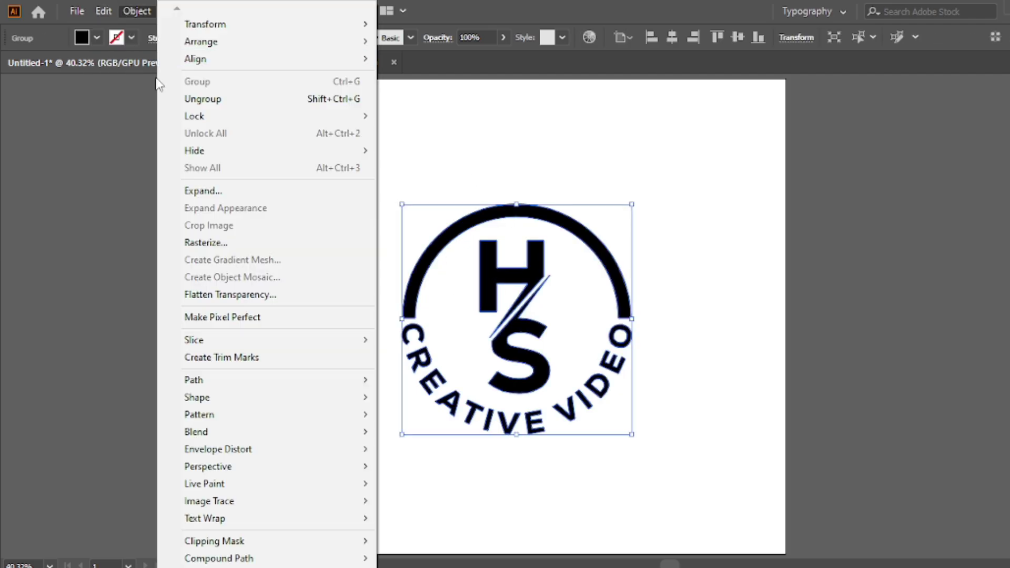
left_click(140, 87)
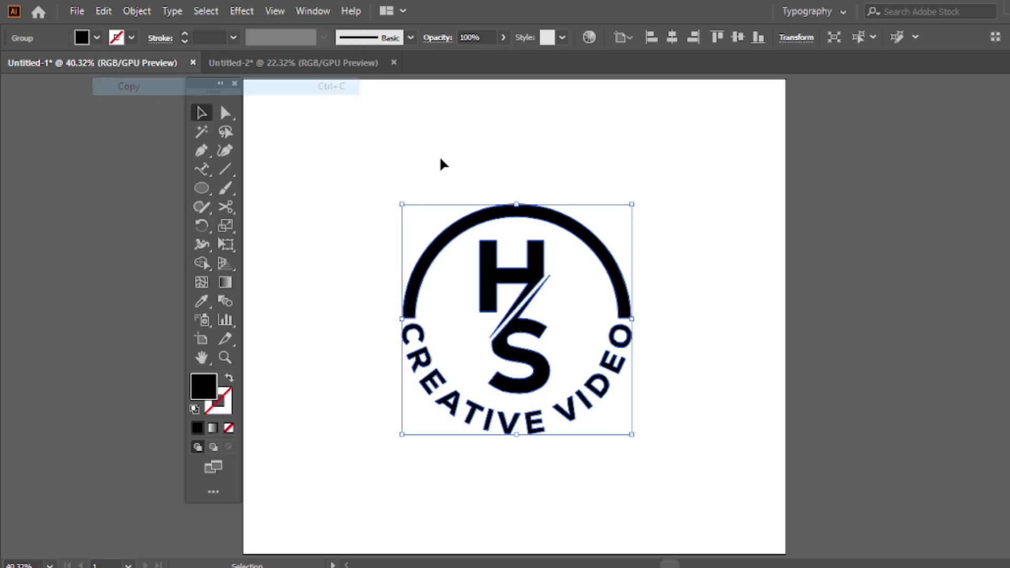
left_click(359, 149)
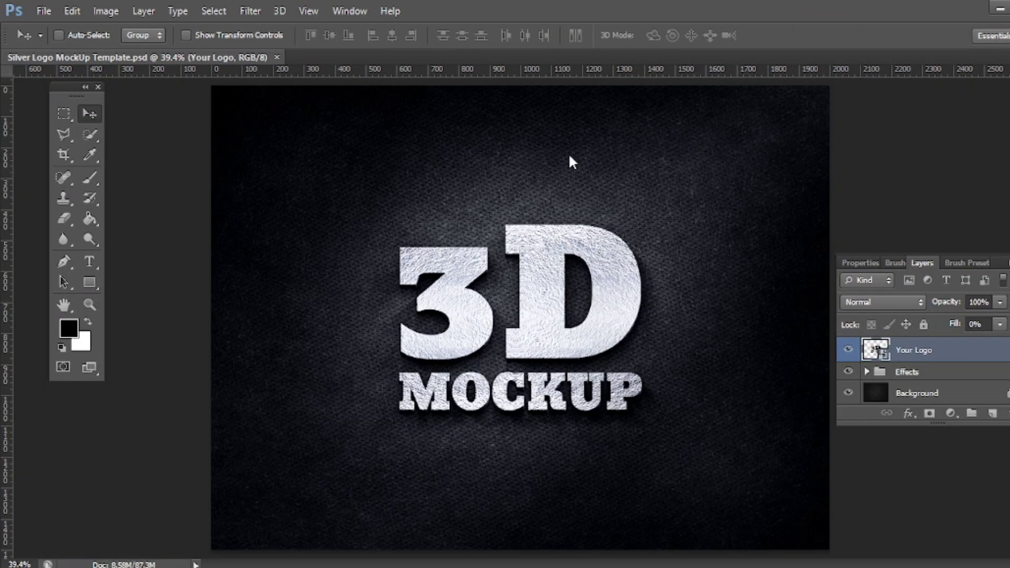
Open the Your Logo smart object's contents as a docked document.
double_click(871, 351)
left_click(521, 242)
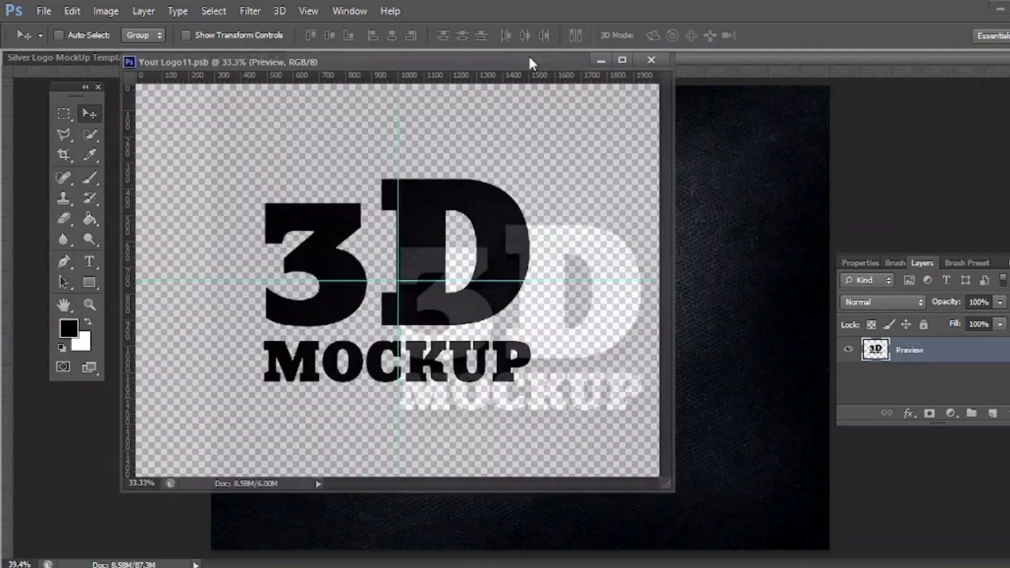
left_click_drag(410, 79, 532, 60)
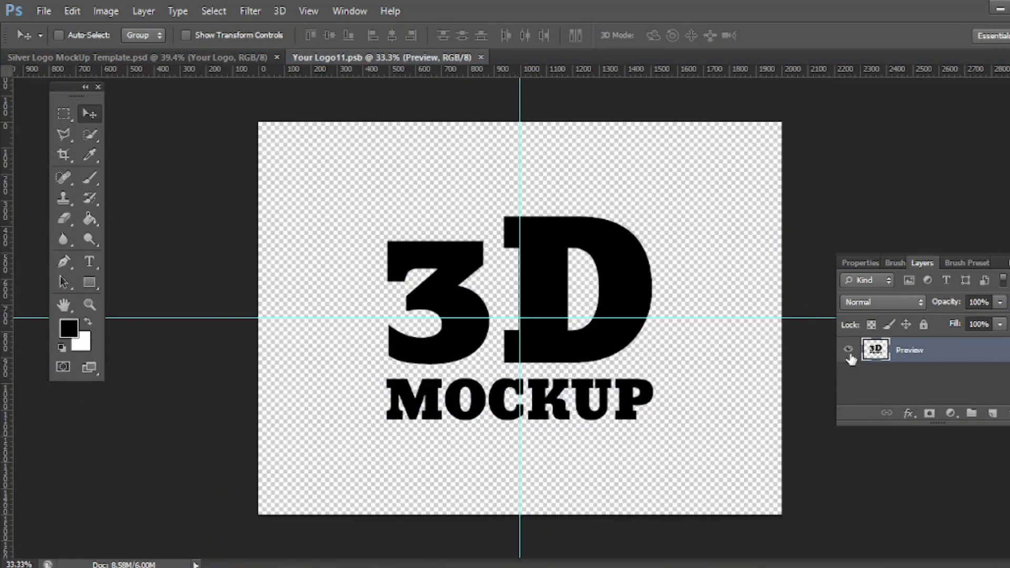
left_click(847, 351)
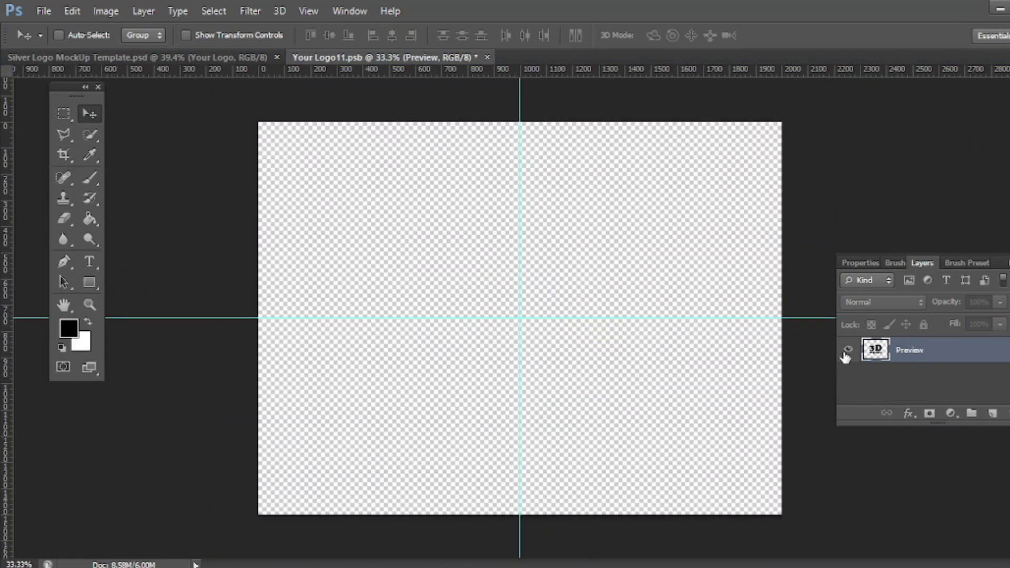
left_click(847, 350)
Paste the HS logo as a smart object and enlarge it to about double size.
key("ctrl+v")
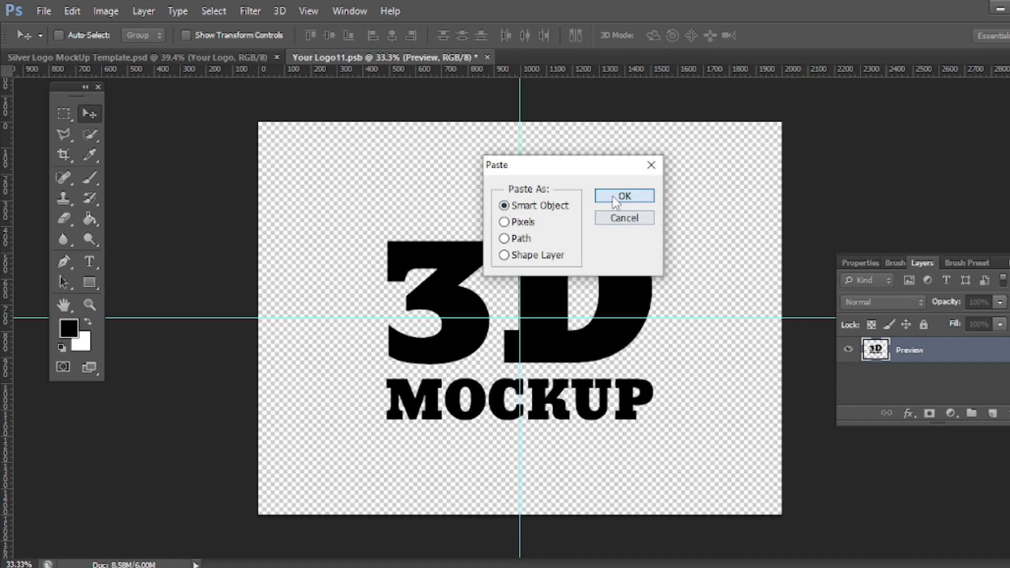
left_click(623, 197)
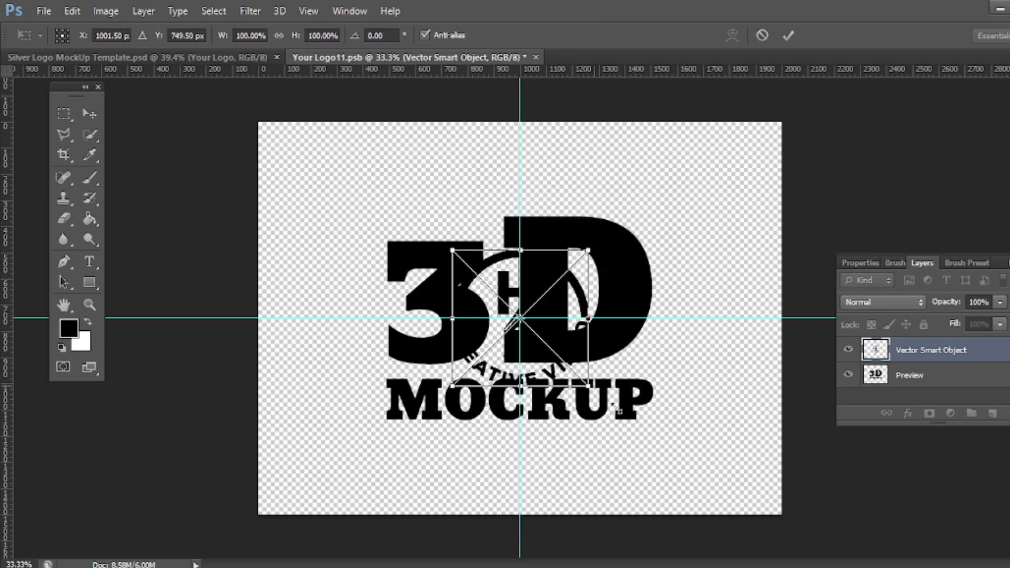
left_click_drag(616, 407, 672, 456)
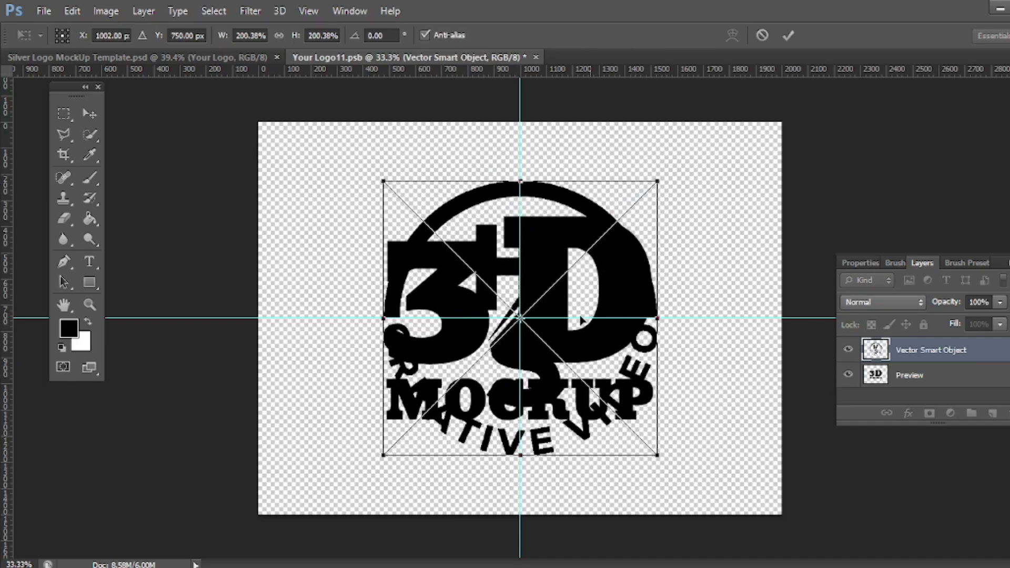
left_click(788, 36)
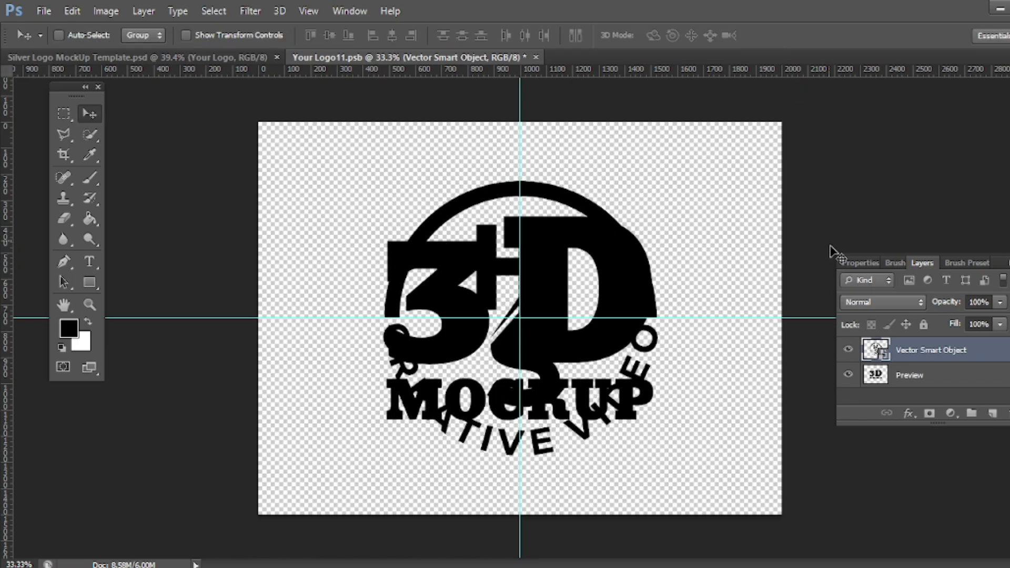
Hide the 3D MOCKUP Preview layer, then save and close the smart object.
left_click(847, 375)
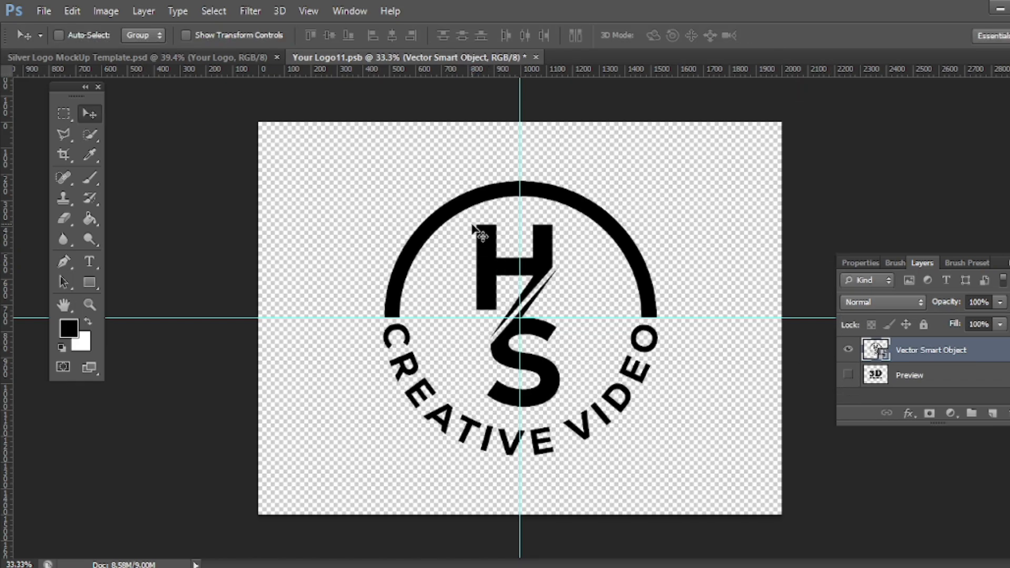
key("ctrl+w")
key("Return")
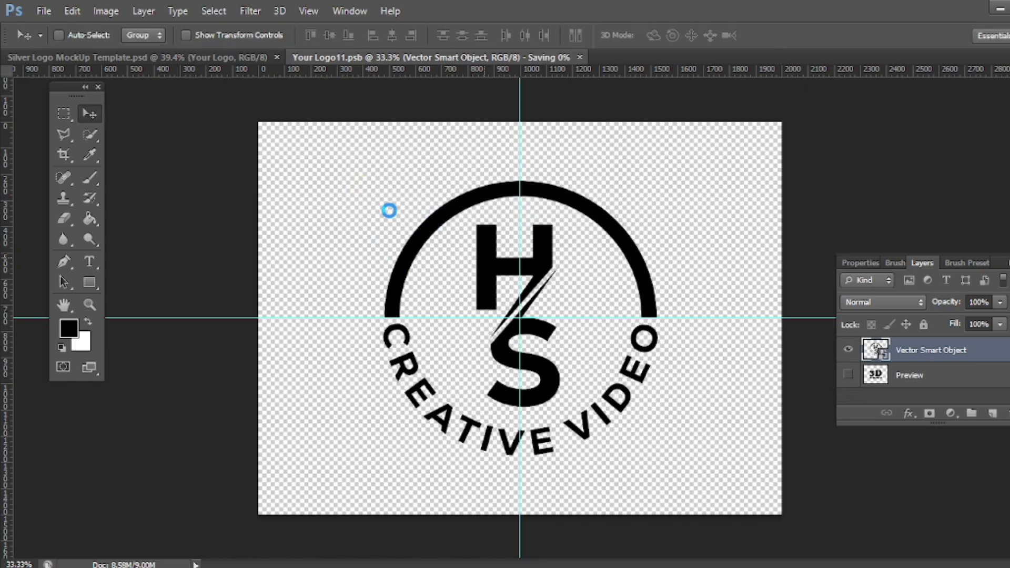